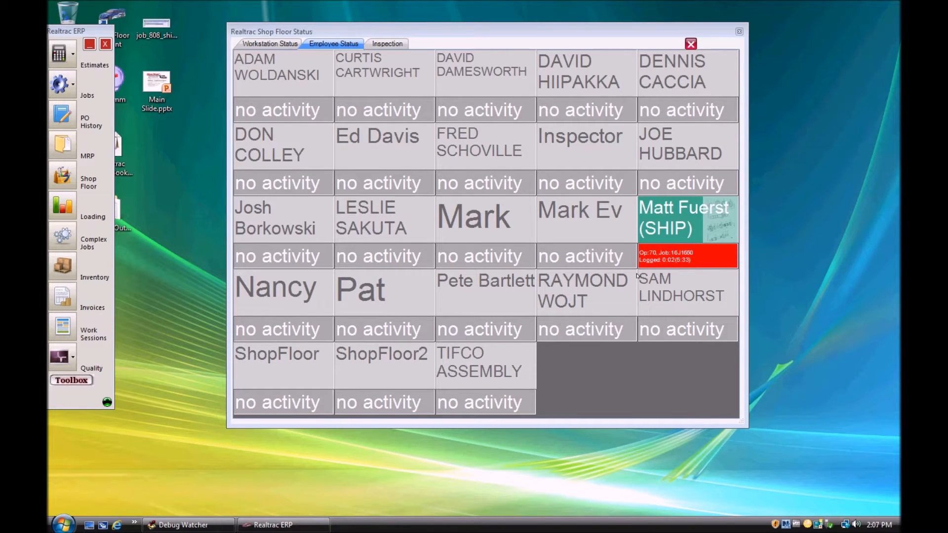
# Step: Filter the job list by job number 1650, open the Hoverboard R&D Job, and review its router hours
pyautogui.click(598, 28)
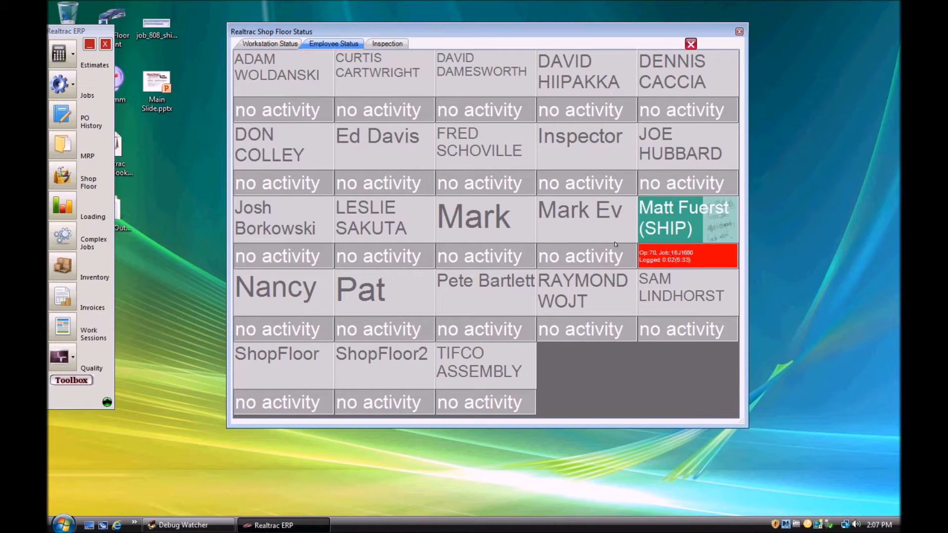
pyautogui.click(60, 84)
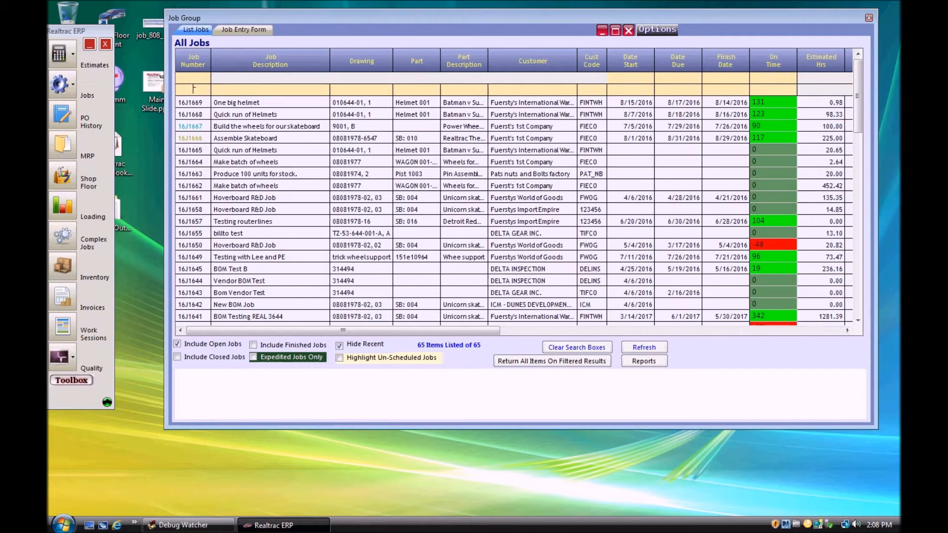
pyautogui.click(194, 89)
pyautogui.write('1650')
pyautogui.press('Return')
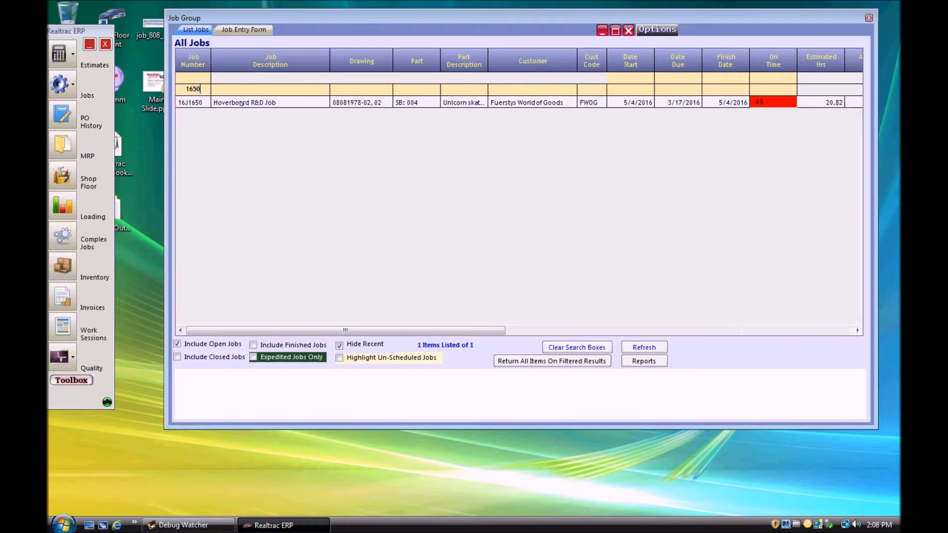
pyautogui.doubleClick(241, 103)
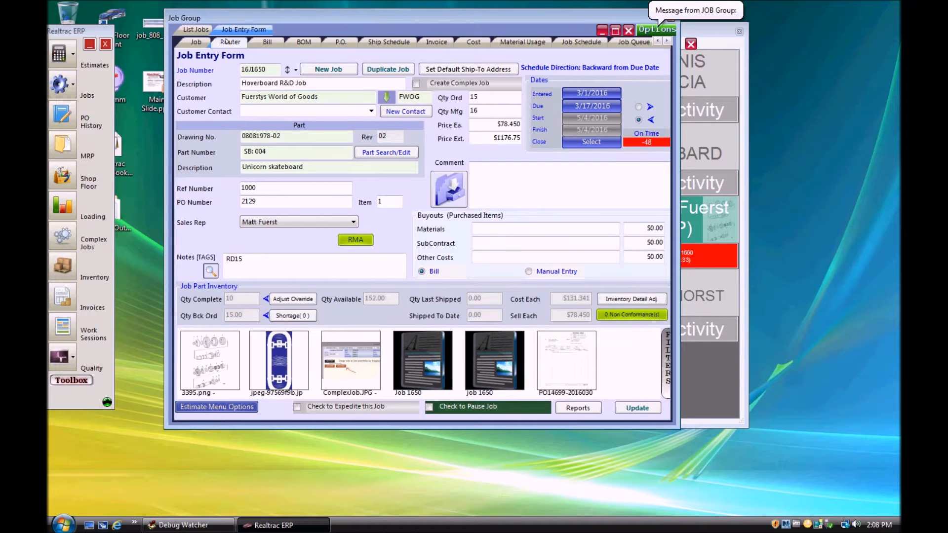
pyautogui.click(226, 41)
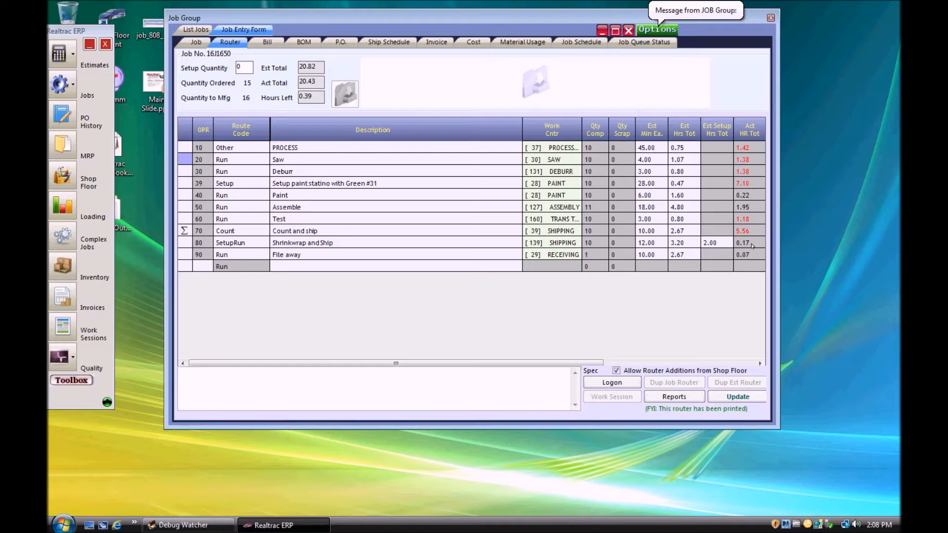
pyautogui.moveTo(752, 245)
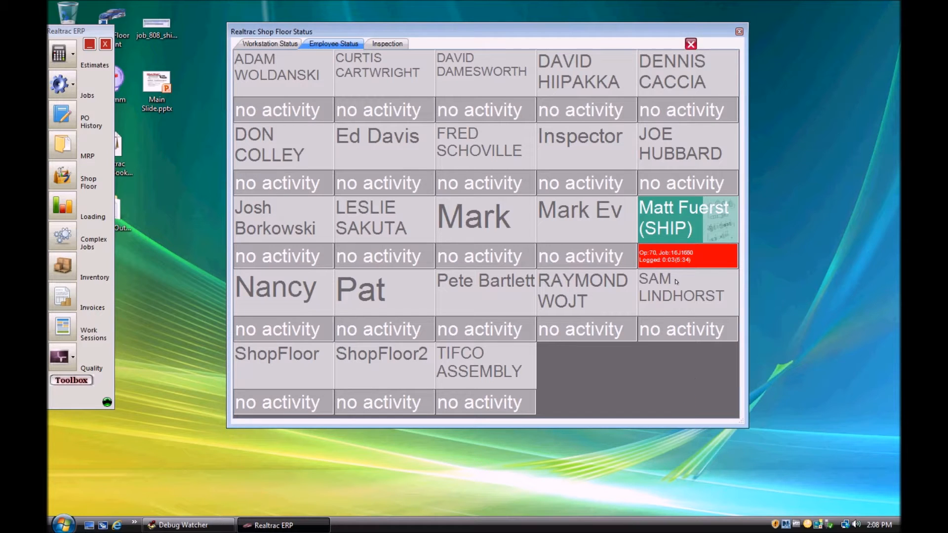
# Step: Open the spec information for the active employee's operation 70 on job 16J1650 and enter the UPS tracking number
pyautogui.click(664, 227)
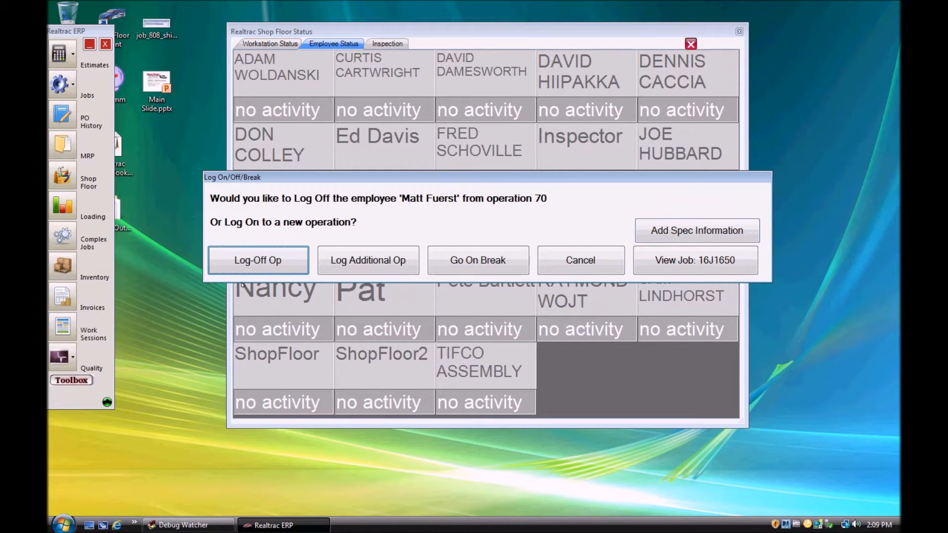
pyautogui.click(754, 231)
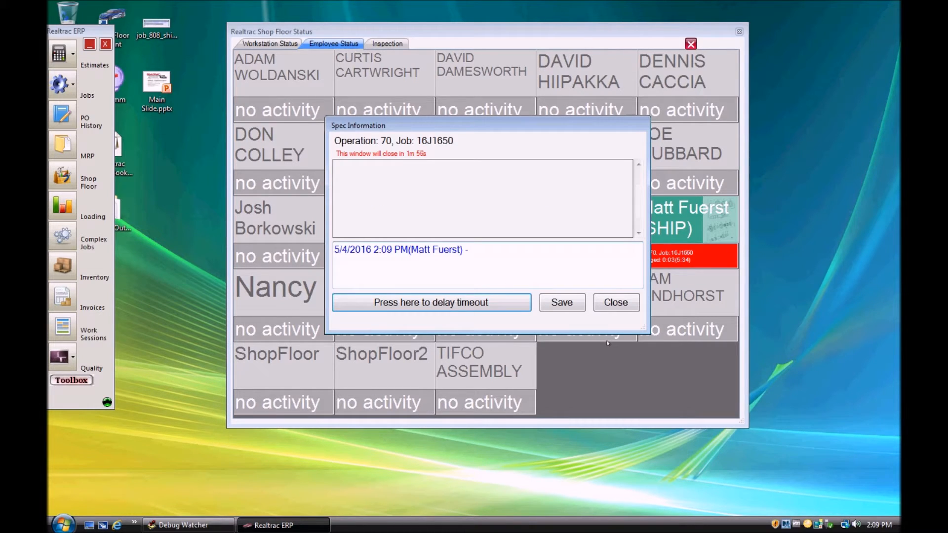
pyautogui.write('UPS Tracking number. ')
pyautogui.write('1ZX12312389248294')
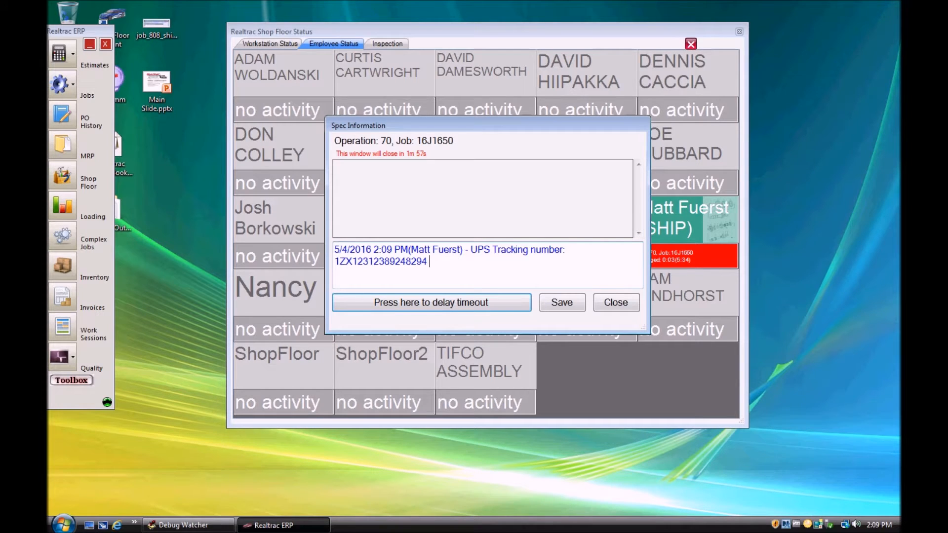
pyautogui.press('Return')
pyautogui.press('Return')
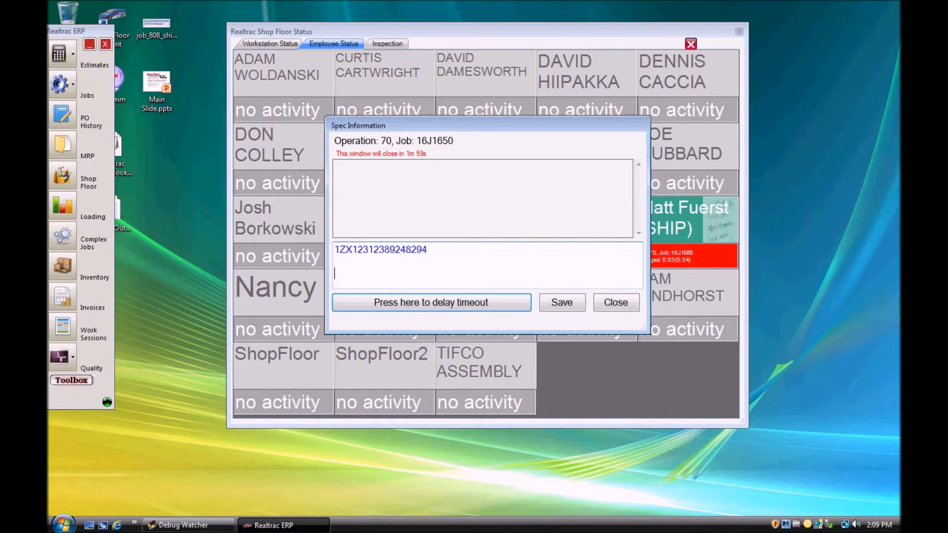
# Step: Add the note "We lost power in the shipping station. Hence it took longer." and save the spec information
pyautogui.write('We lost power in the s')
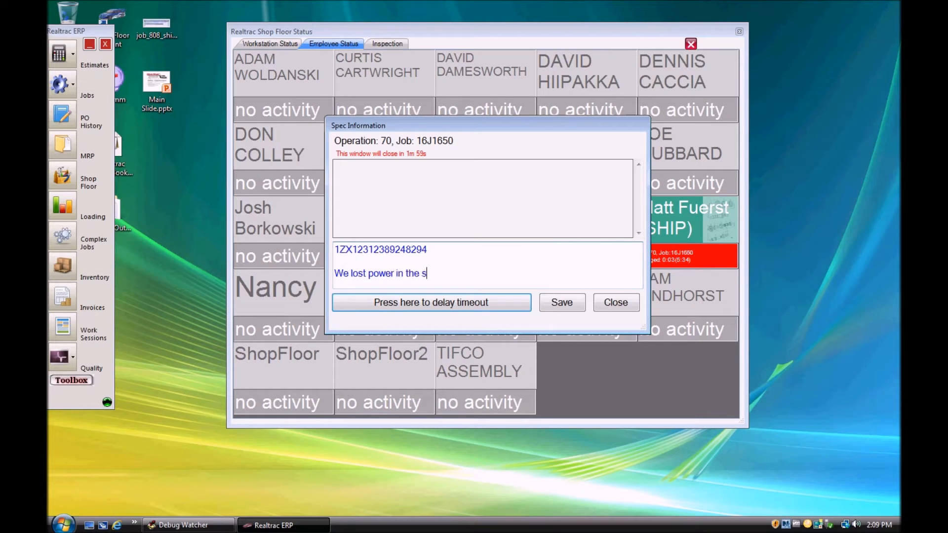
pyautogui.write('hipping station. Hence it took l')
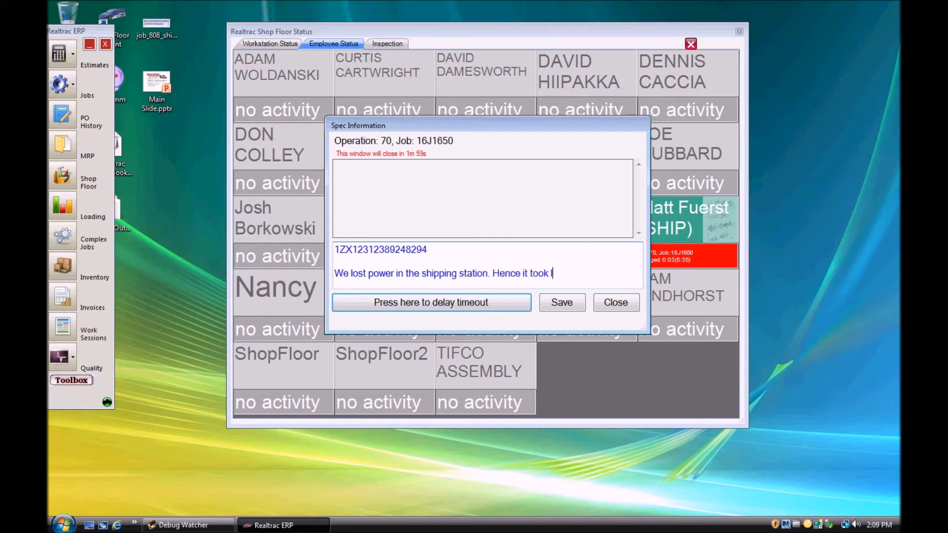
pyautogui.write('onger.')
pyautogui.click(332, 248)
pyautogui.click(429, 250)
pyautogui.click(568, 301)
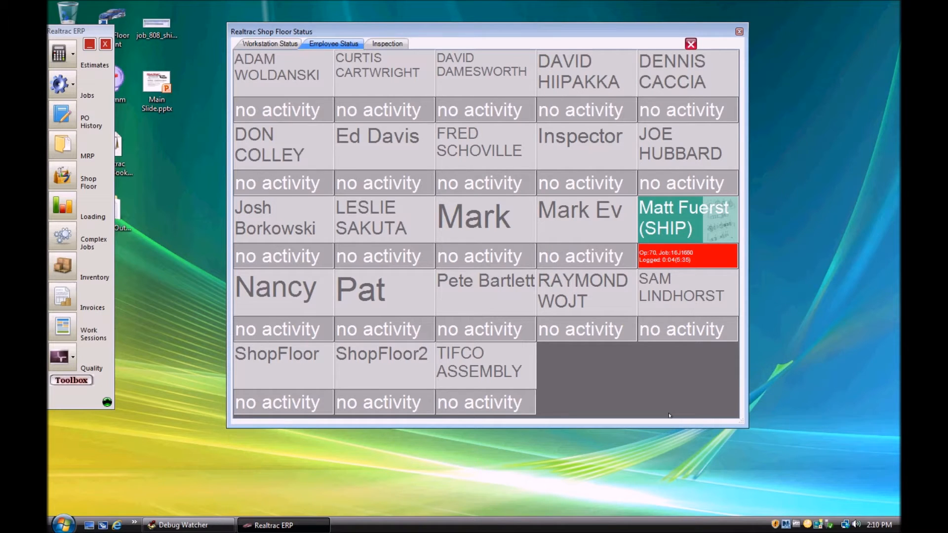
# Step: Log the active employee off operation 70 of job 16J1650
pyautogui.click(698, 255)
pyautogui.click(302, 260)
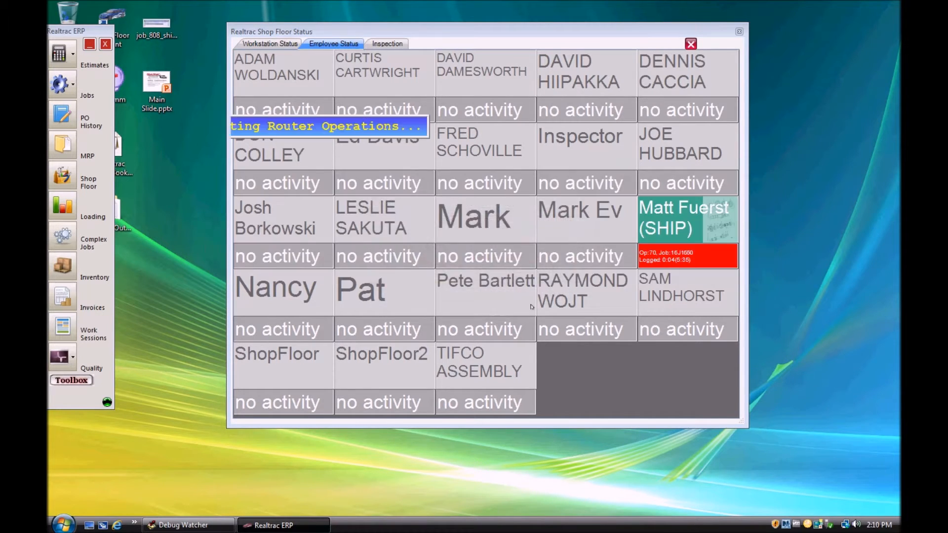
pyautogui.click(776, 445)
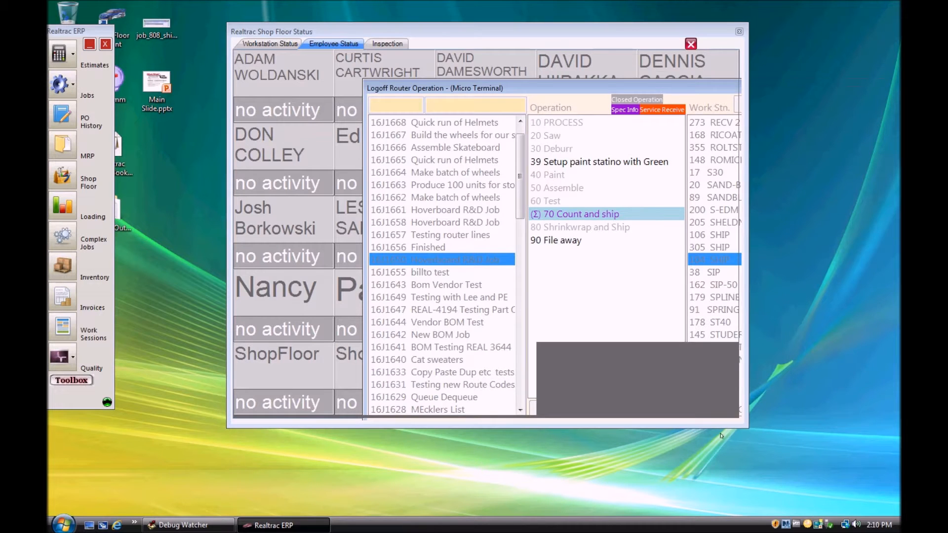
pyautogui.click(470, 238)
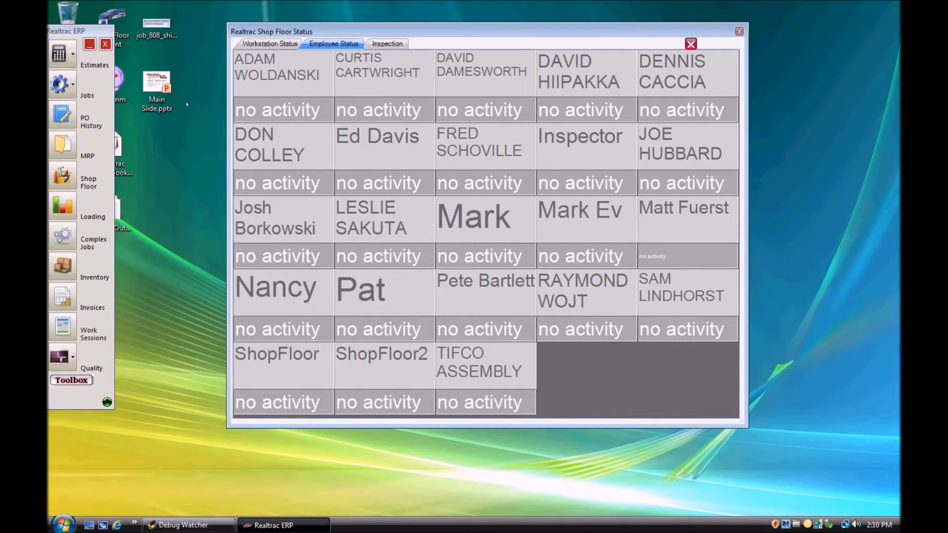
# Step: Reopen job 1650's router, read the spec notes of operation 70 Count and ship, and close the job
pyautogui.click(59, 84)
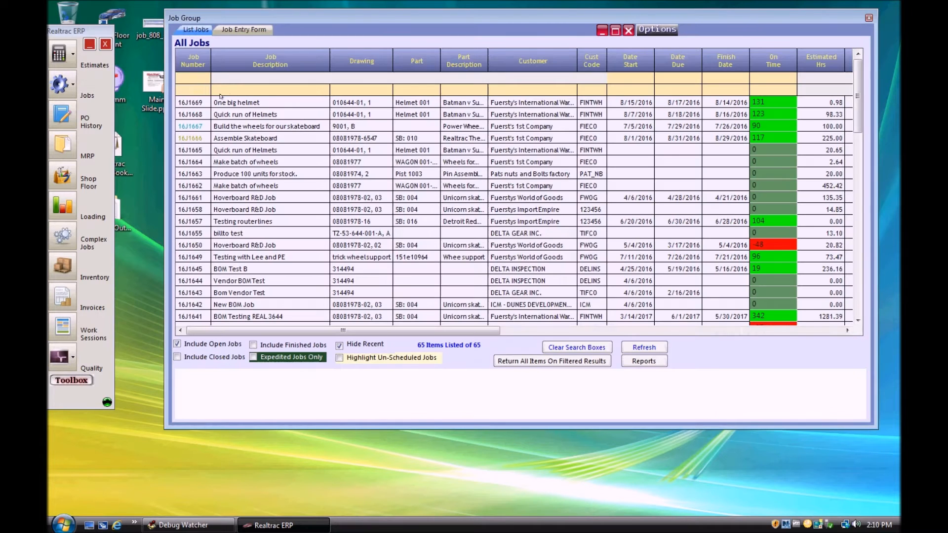
pyautogui.write('1650')
pyautogui.doubleClick(205, 103)
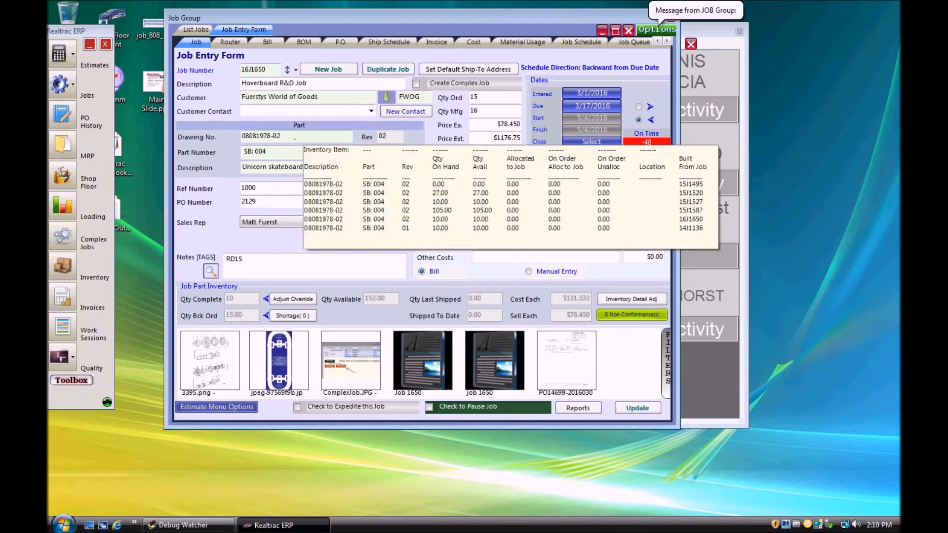
pyautogui.click(230, 43)
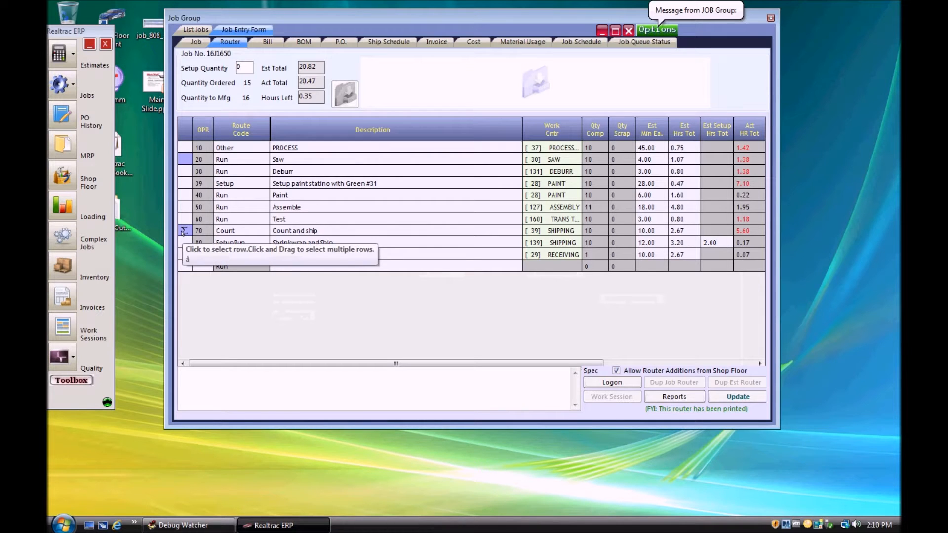
pyautogui.click(184, 232)
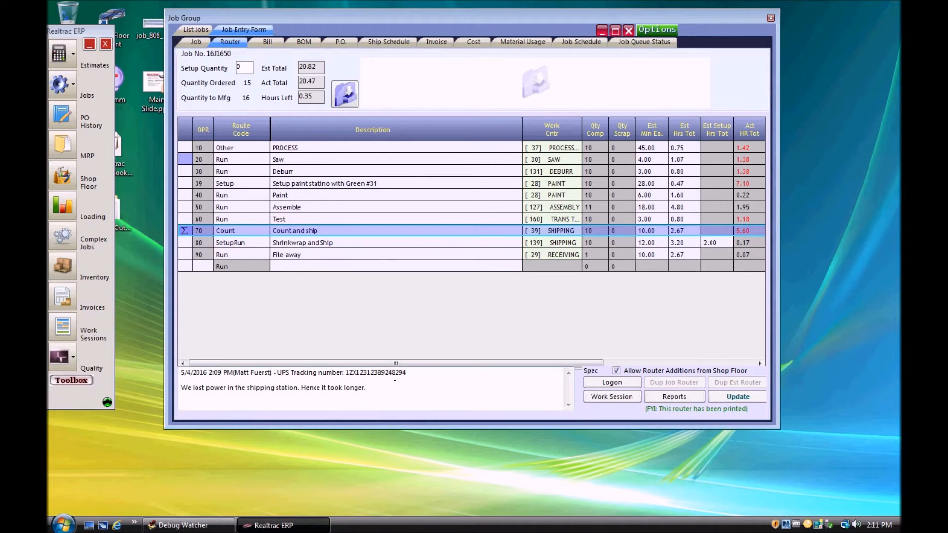
pyautogui.moveTo(392, 389); pyautogui.dragTo(573, 345)
pyautogui.moveTo(380, 377)
pyautogui.click(629, 31)
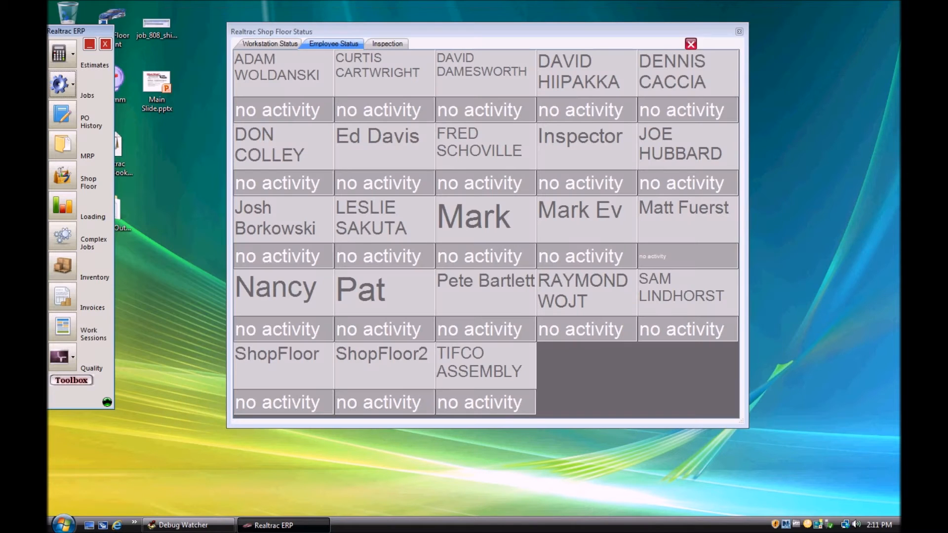
# Step: Filter the work session review to job 1650 with a starting date of 4/4/2015
pyautogui.click(60, 326)
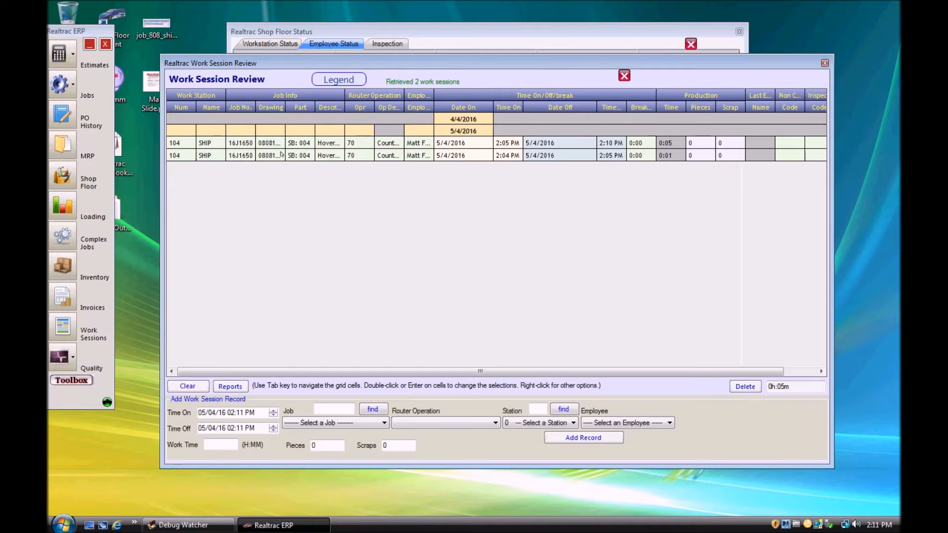
pyautogui.doubleClick(234, 131)
pyautogui.write('1650')
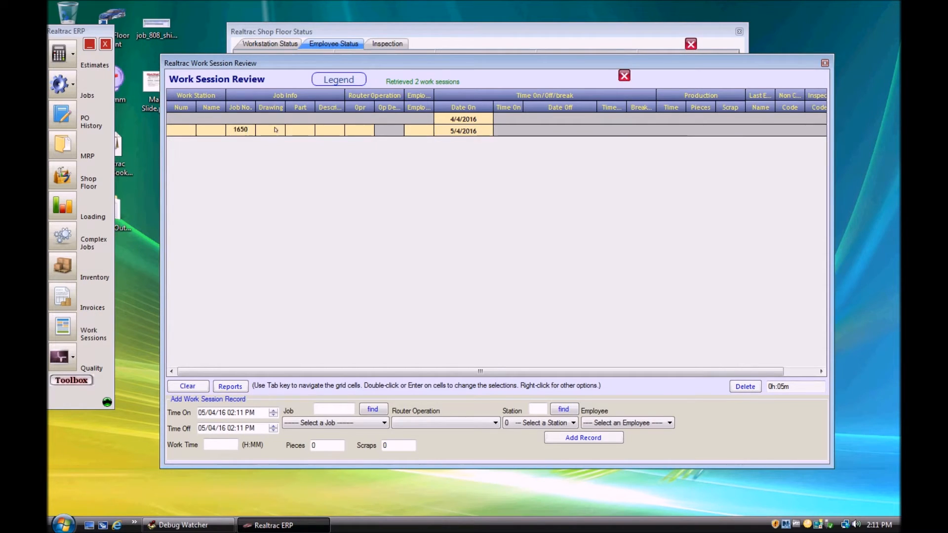
pyautogui.doubleClick(464, 119)
pyautogui.click(465, 118)
pyautogui.click(486, 121)
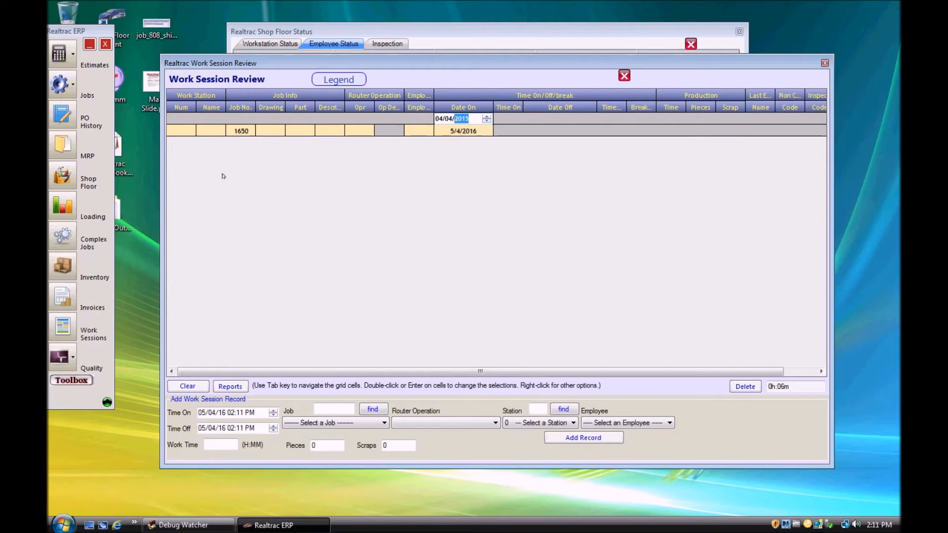
pyautogui.click(317, 306)
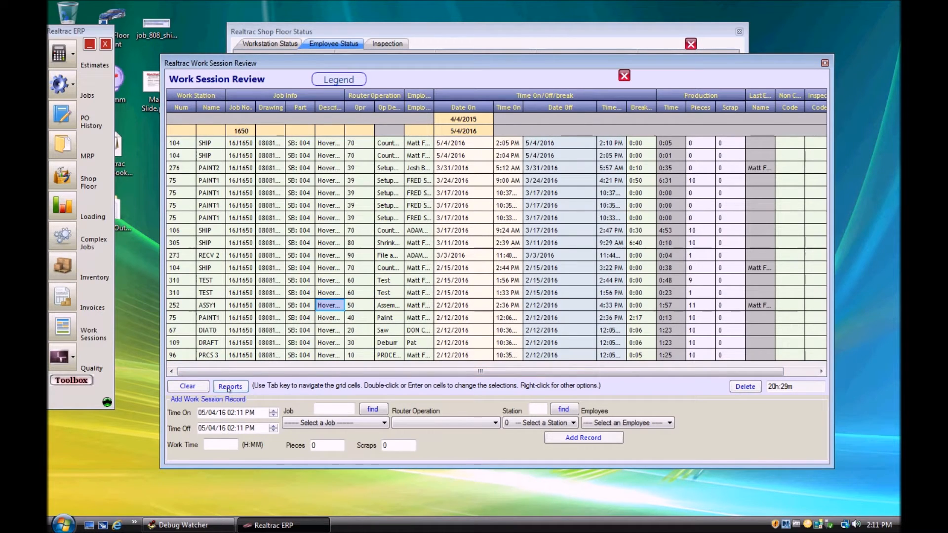
# Step: Preview the Work Session Review report for the filtered sessions and close the preview
pyautogui.click(229, 387)
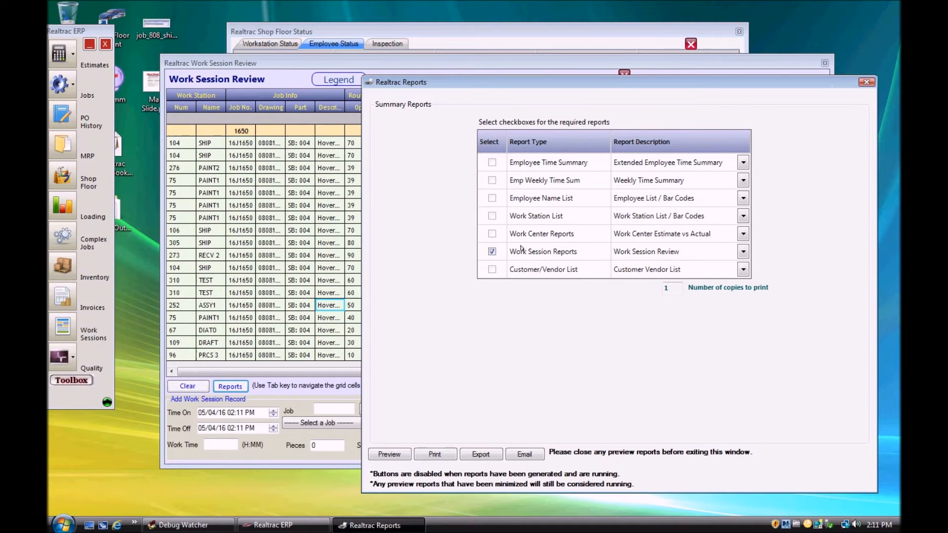
pyautogui.click(633, 253)
pyautogui.click(634, 252)
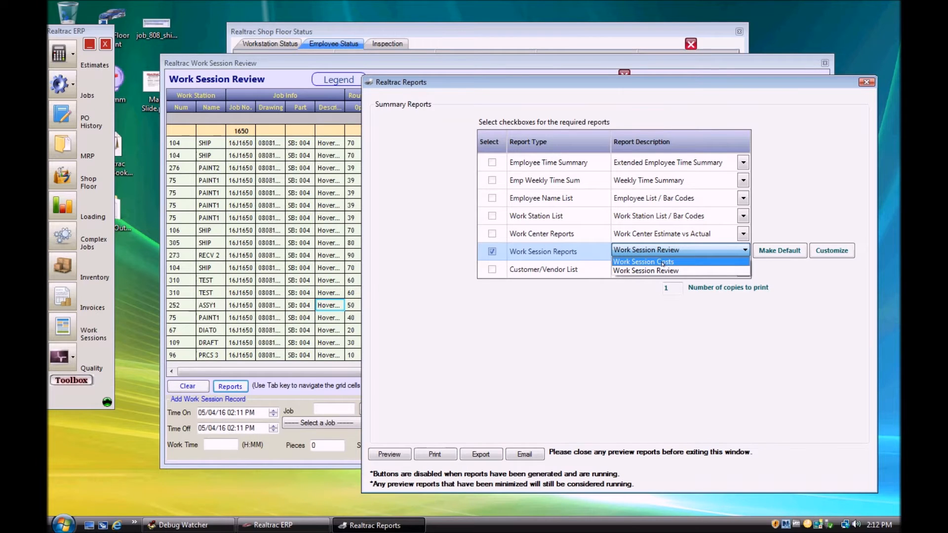
pyautogui.click(692, 271)
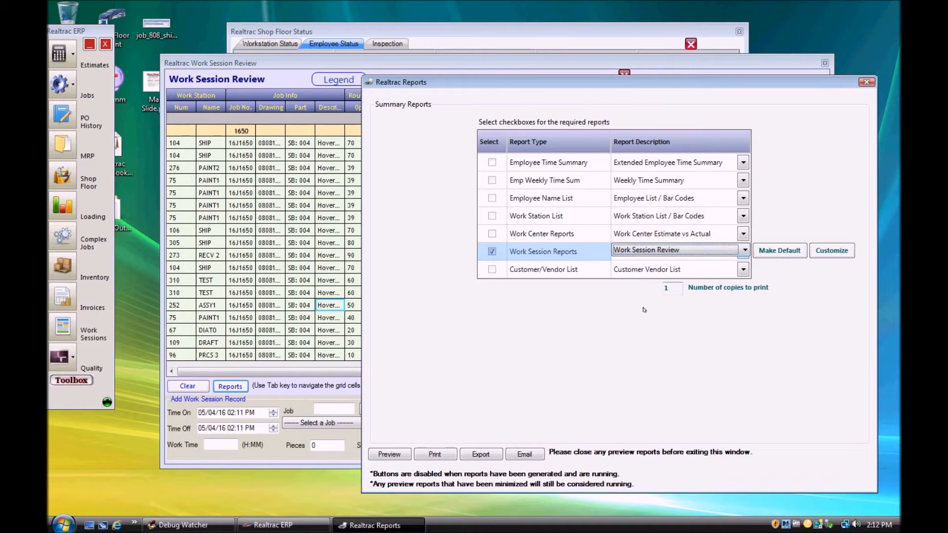
pyautogui.click(389, 455)
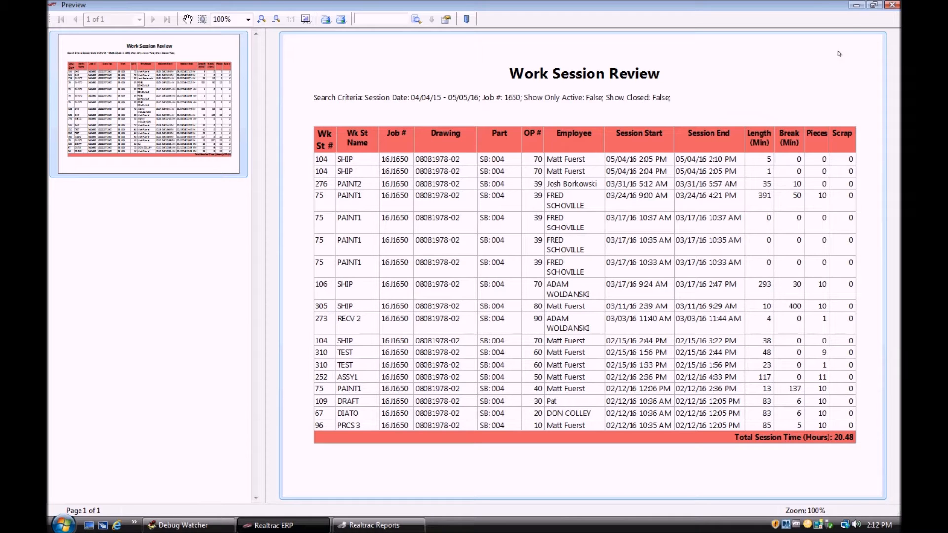
pyautogui.click(891, 6)
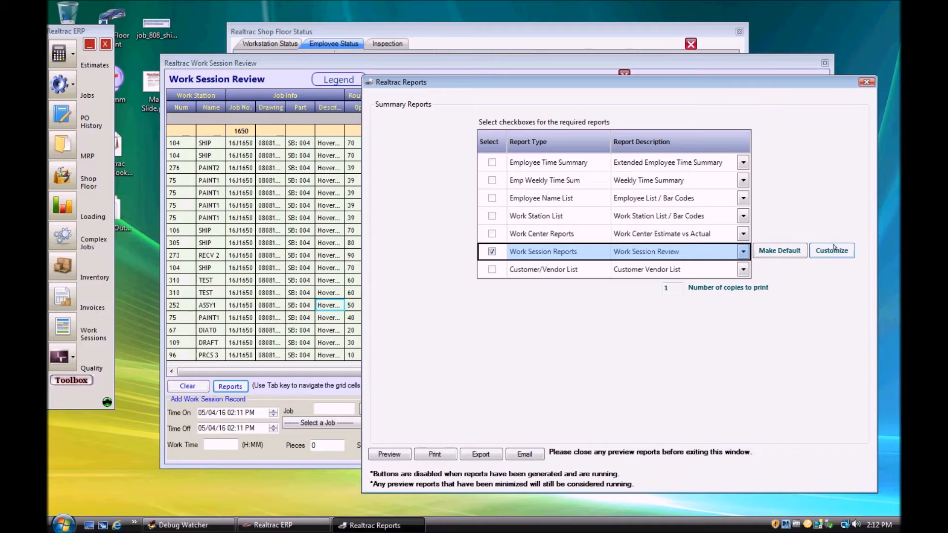
# Step: Create a custom report named "Work Sess with Spec" from the Work Session Review report
pyautogui.click(834, 253)
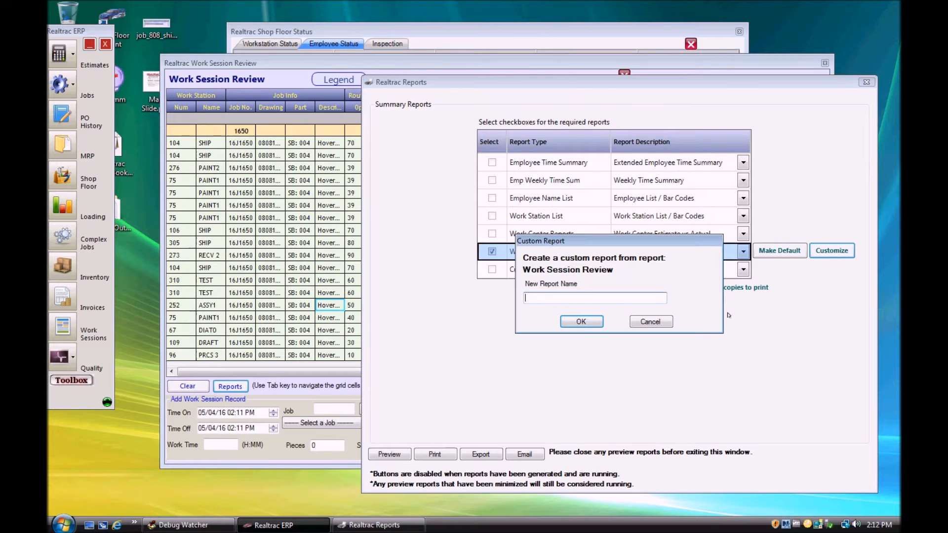
pyautogui.write('Work Sess with Spec')
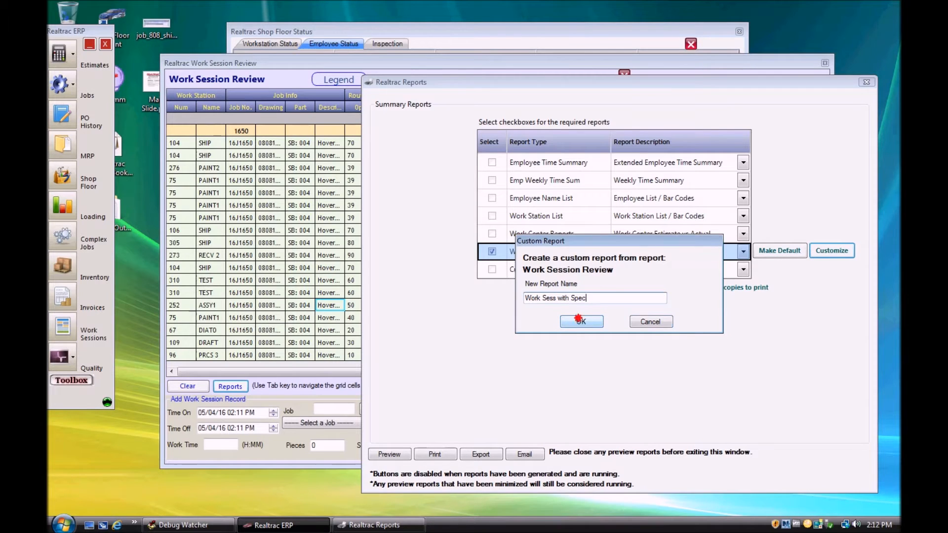
pyautogui.click(578, 319)
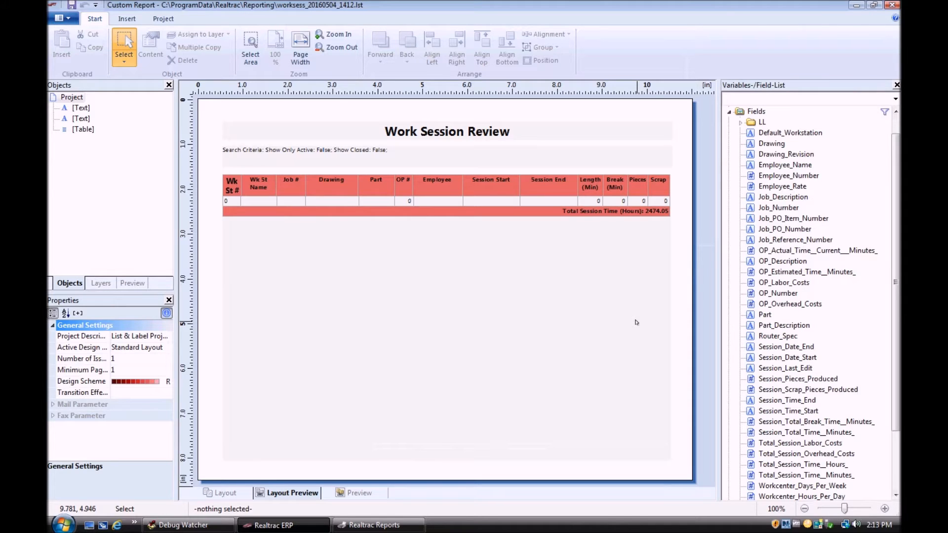
# Step: Examine the available fields and the report's title, search criteria and table objects
pyautogui.click(801, 229)
pyautogui.scroll(-3, 796, 231)
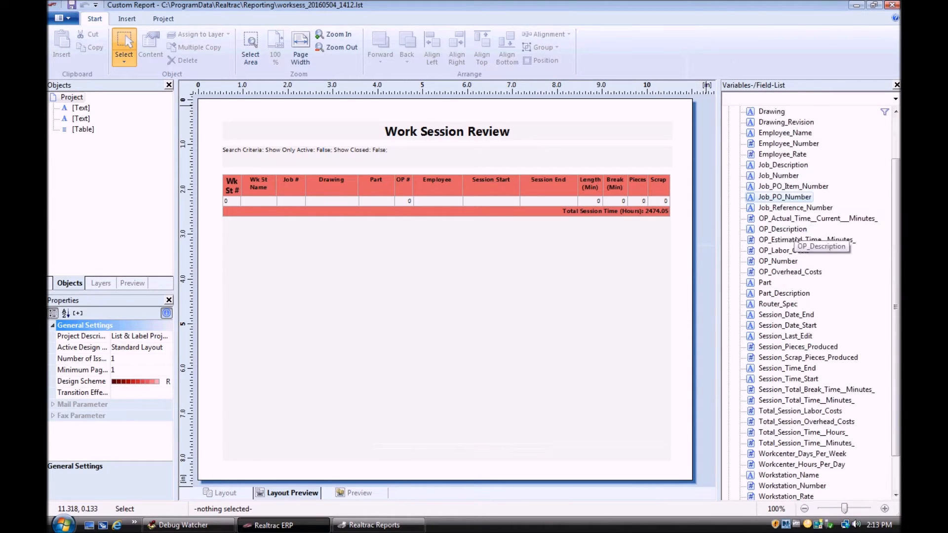
pyautogui.scroll(3, 807, 281)
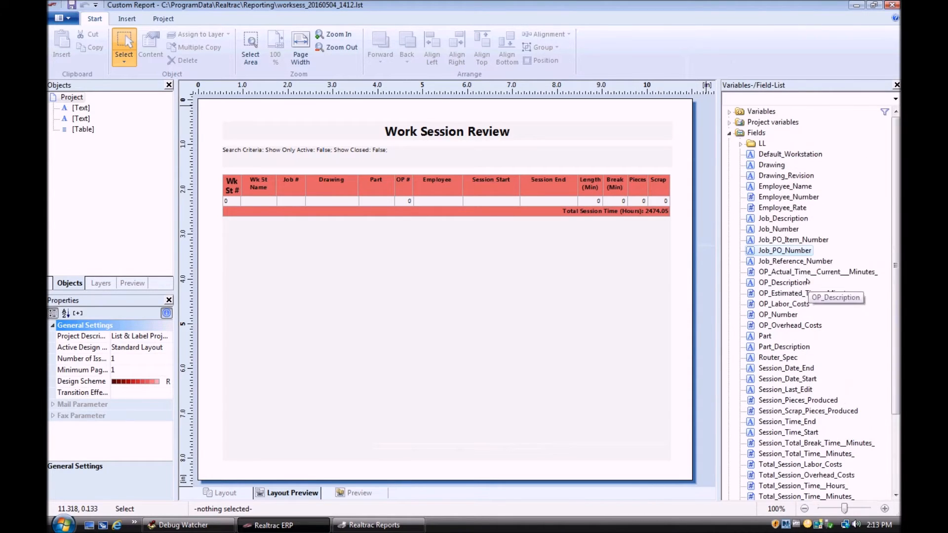
pyautogui.click(80, 109)
pyautogui.click(82, 127)
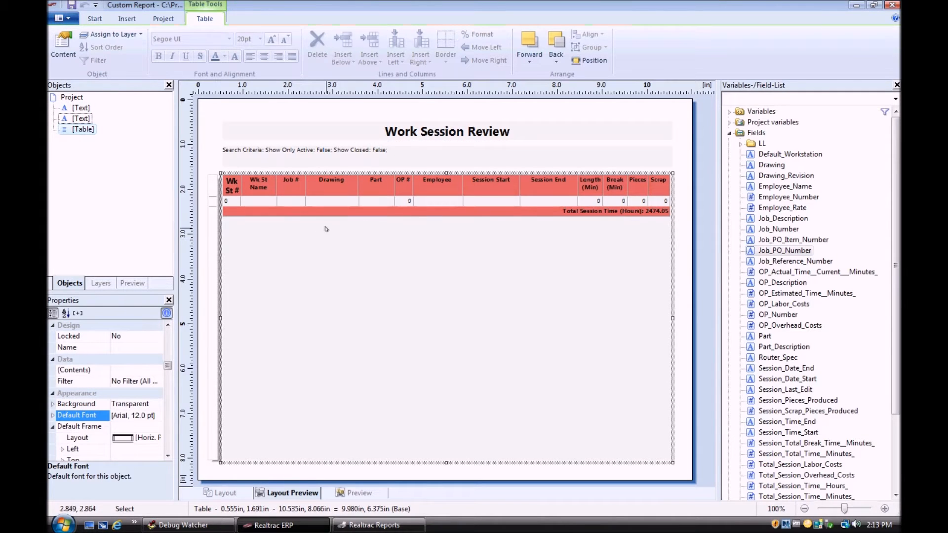
pyautogui.click(263, 135)
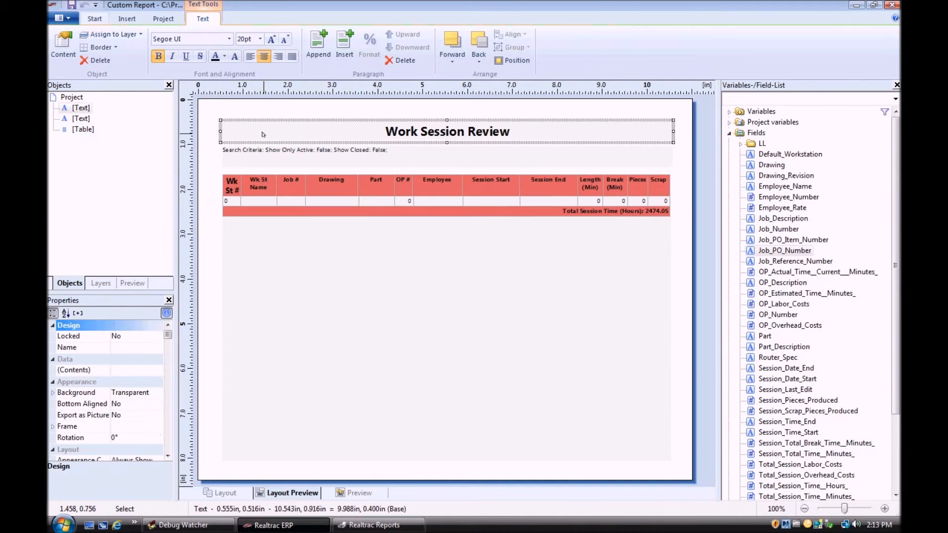
pyautogui.click(417, 162)
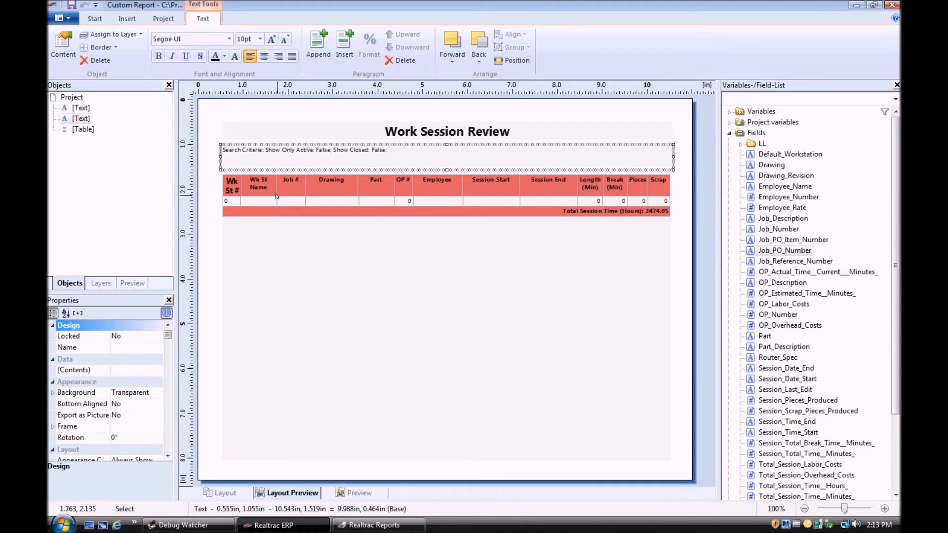
pyautogui.click(360, 295)
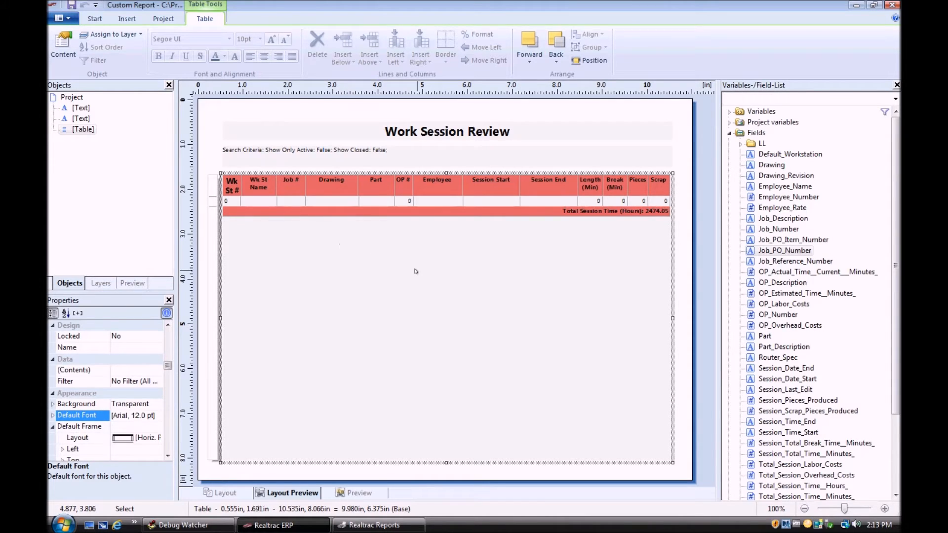
# Step: Rename the "Job #" column heading to "Job No." in the table's header line and apply the table contents
pyautogui.doubleClick(423, 304)
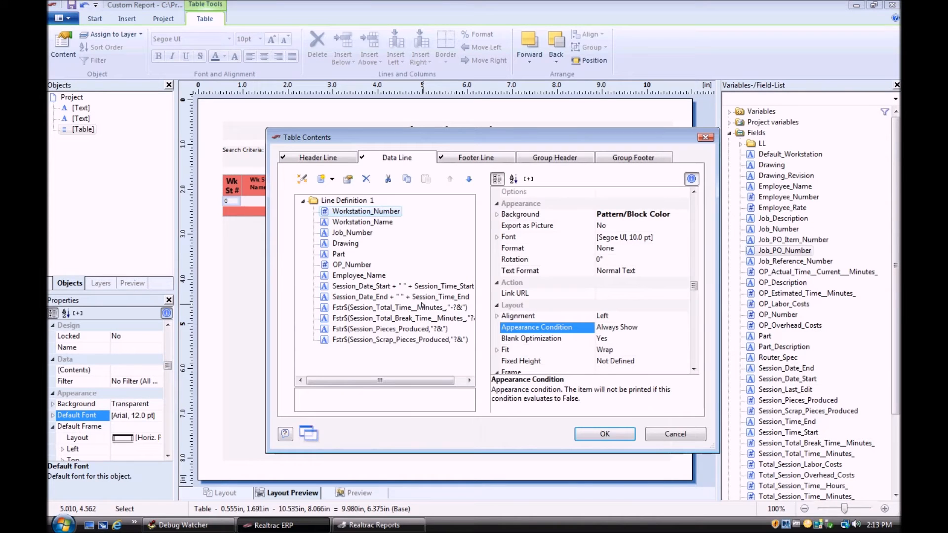
pyautogui.moveTo(333, 138); pyautogui.dragTo(386, 104)
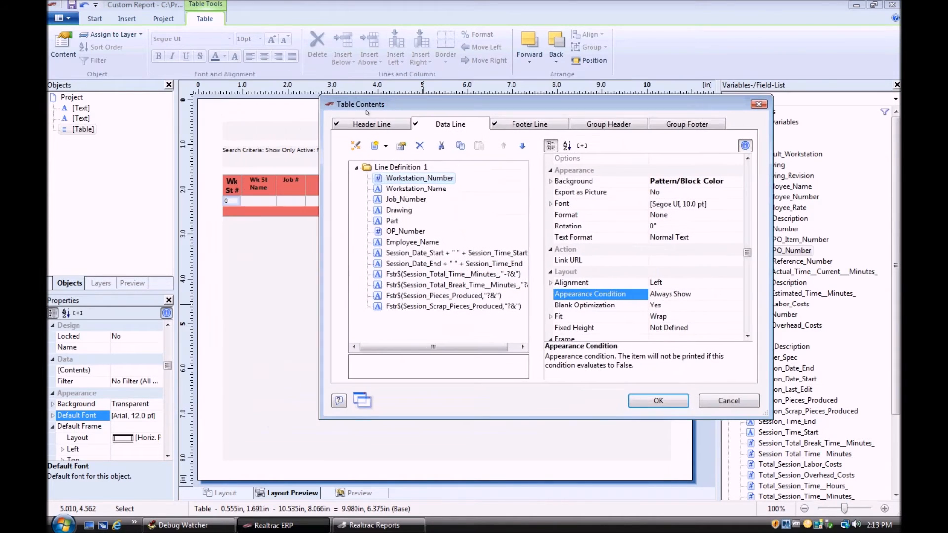
pyautogui.click(356, 126)
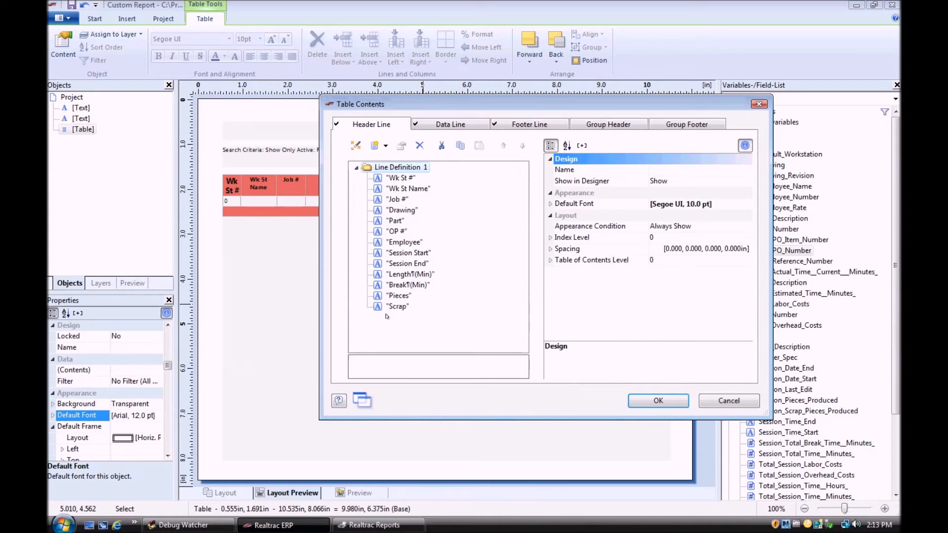
pyautogui.click(400, 179)
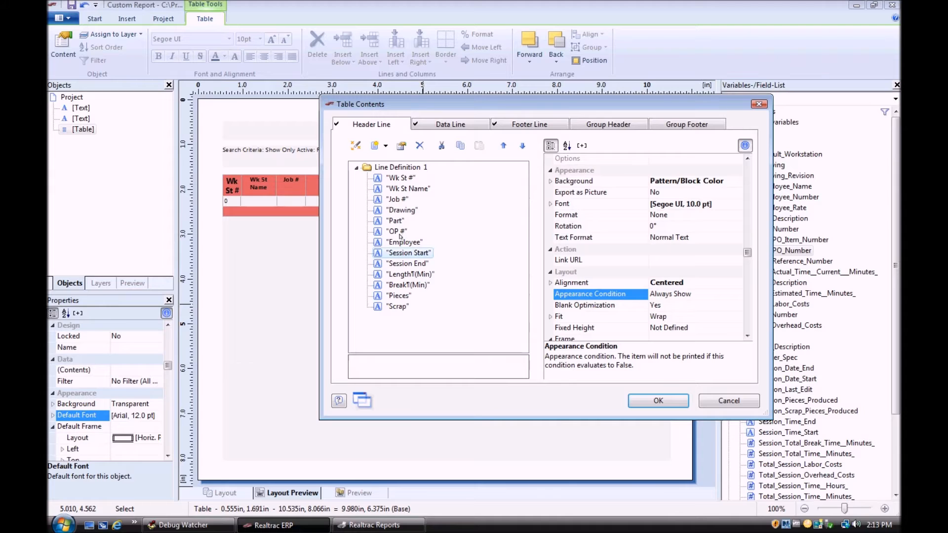
pyautogui.doubleClick(393, 200)
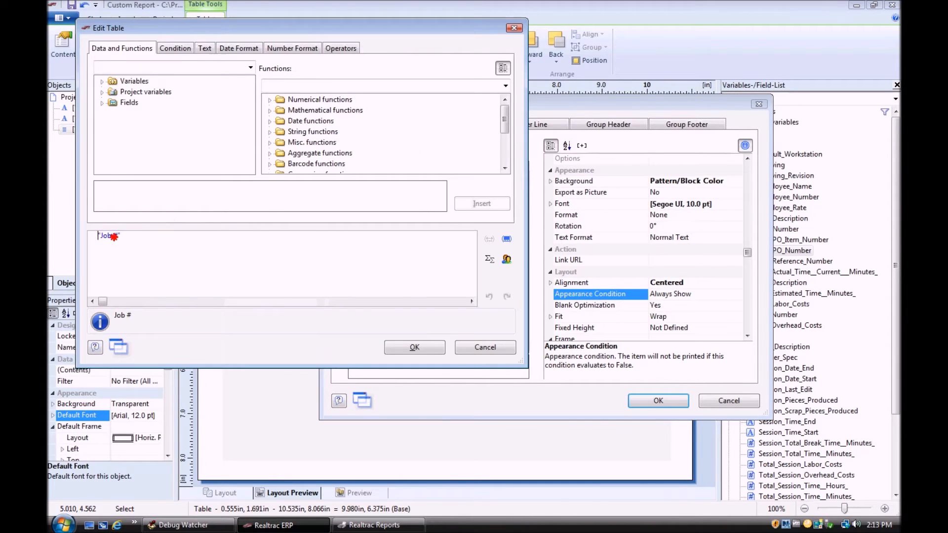
pyautogui.press('Delete')
pyautogui.write('No.')
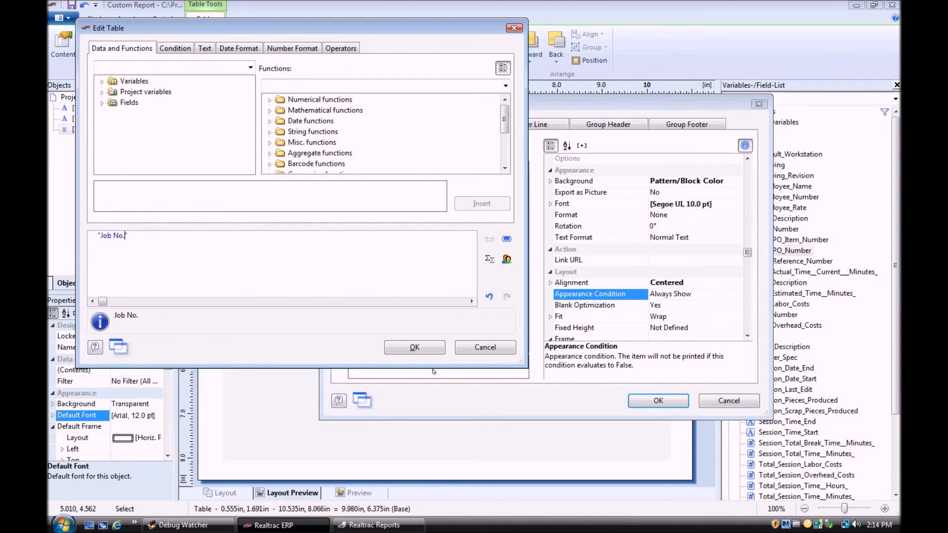
pyautogui.click(433, 348)
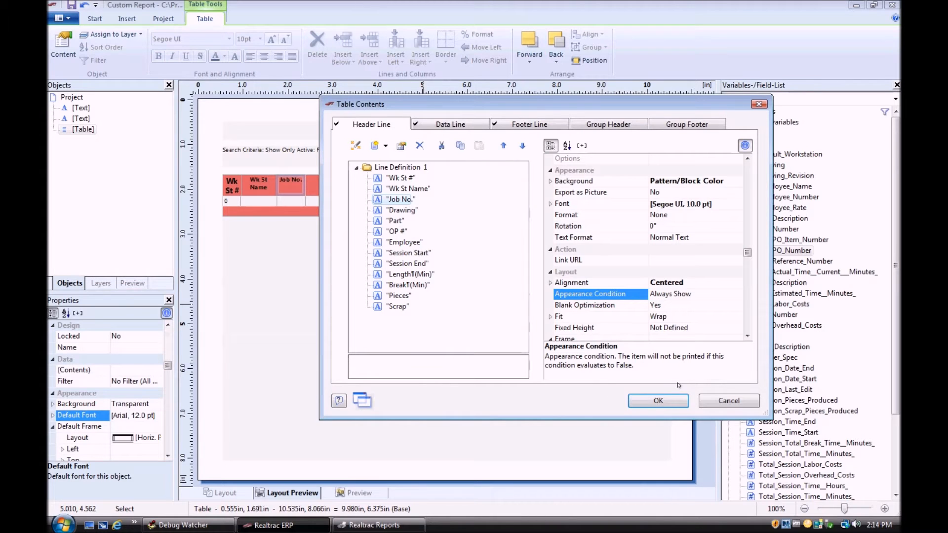
pyautogui.click(658, 400)
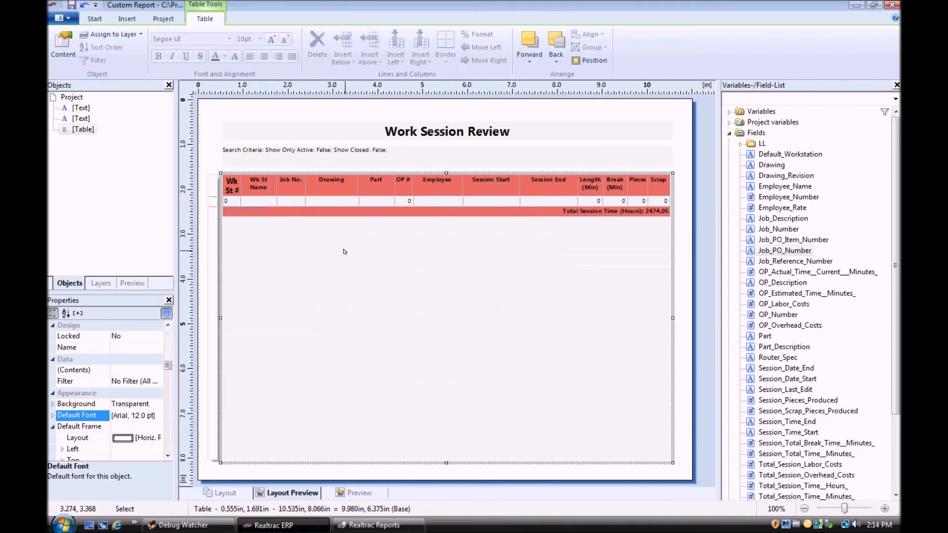
# Step: Reopen the table contents and compare the header line headings and data line fields with the columns in the report layout
pyautogui.doubleClick(426, 289)
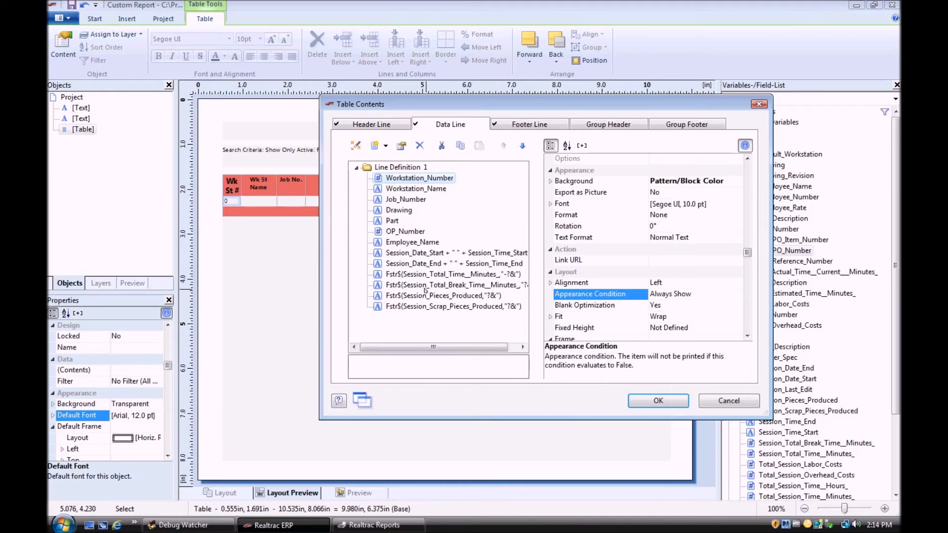
pyautogui.click(390, 124)
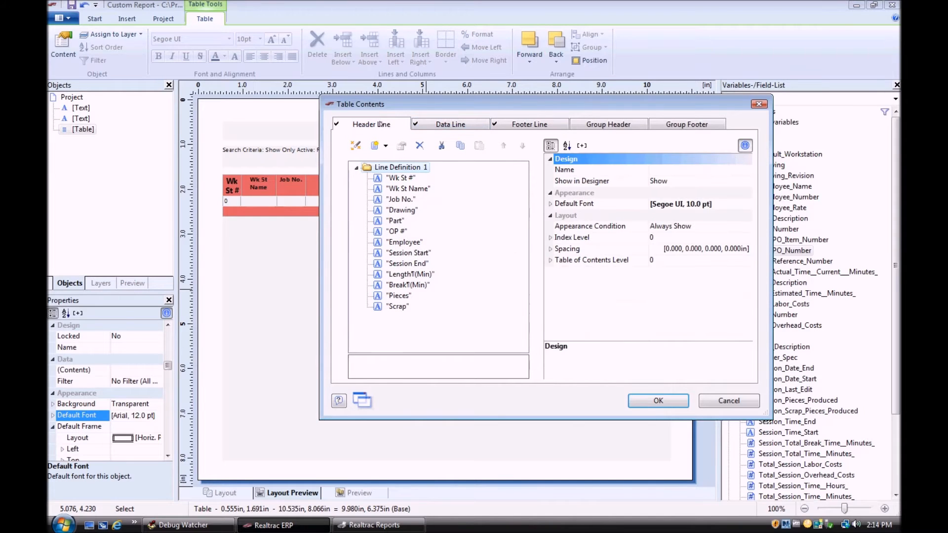
pyautogui.click(446, 123)
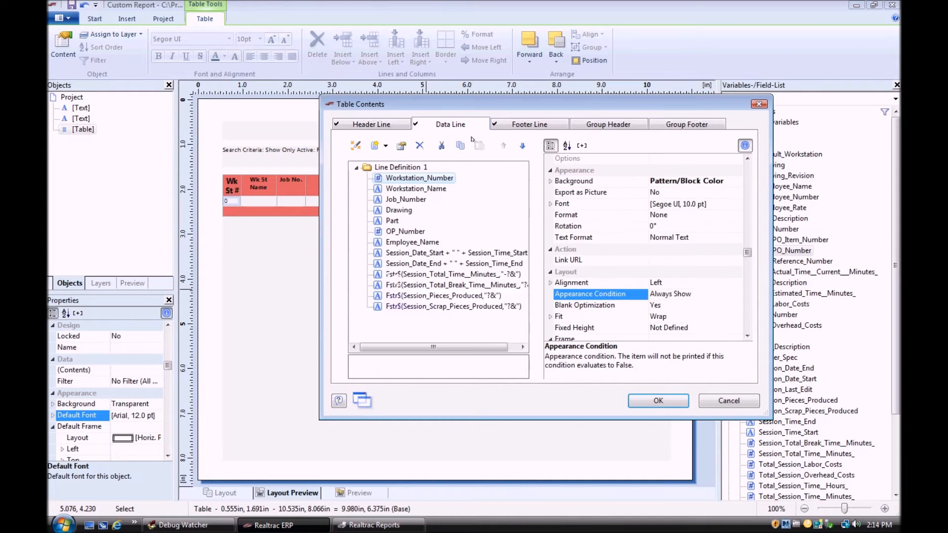
pyautogui.click(398, 167)
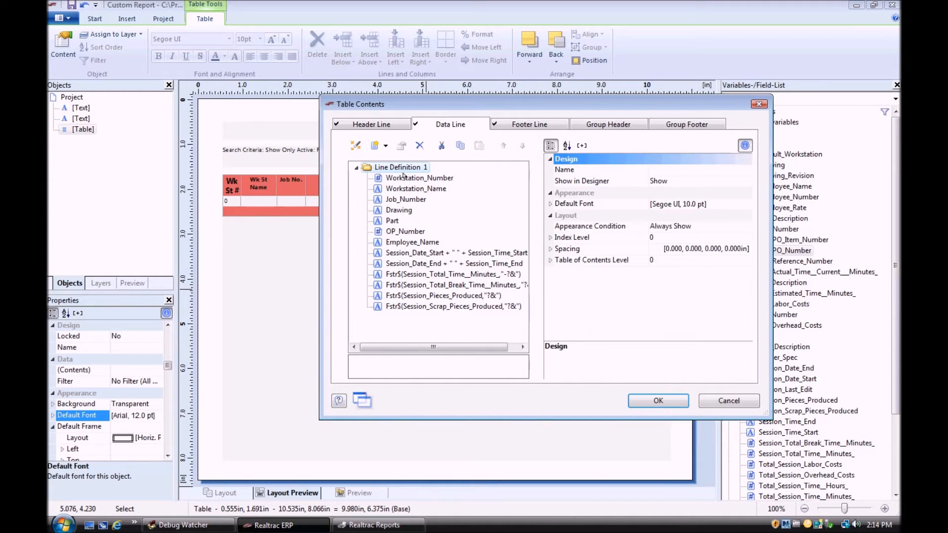
pyautogui.click(400, 178)
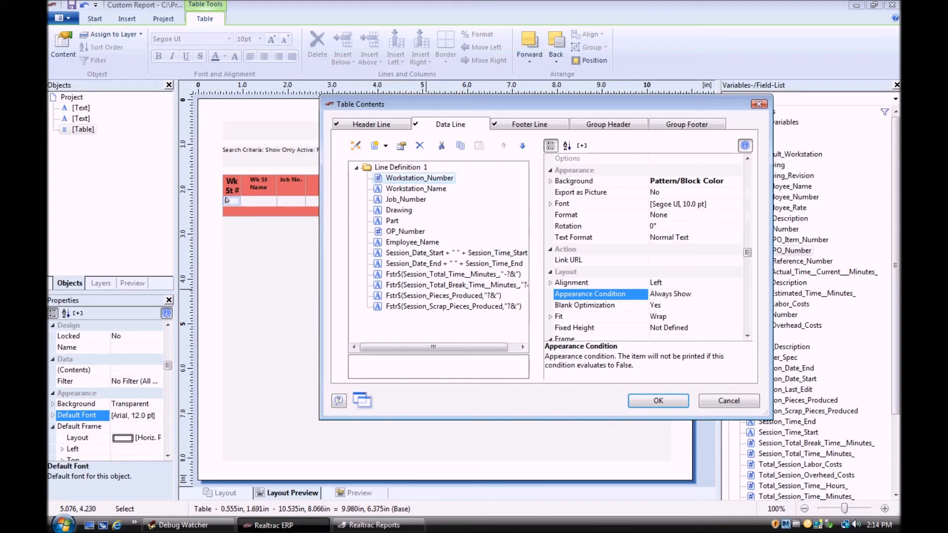
pyautogui.click(410, 188)
pyautogui.click(397, 207)
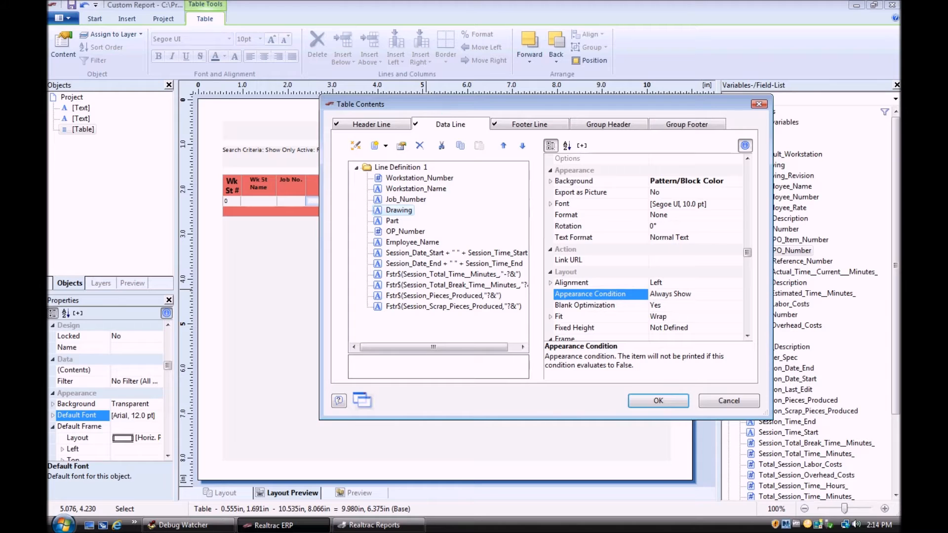
pyautogui.moveTo(464, 101); pyautogui.dragTo(525, 265)
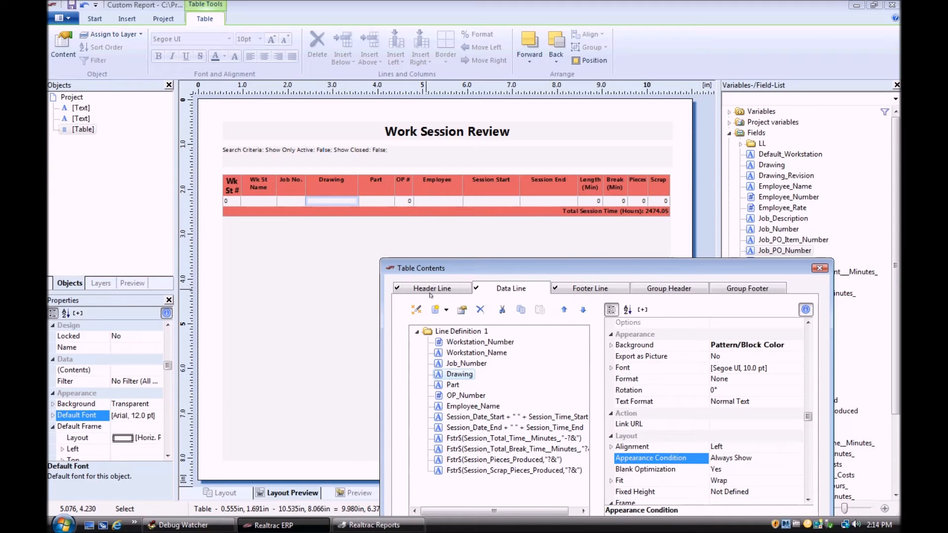
pyautogui.moveTo(473, 267); pyautogui.dragTo(459, 235)
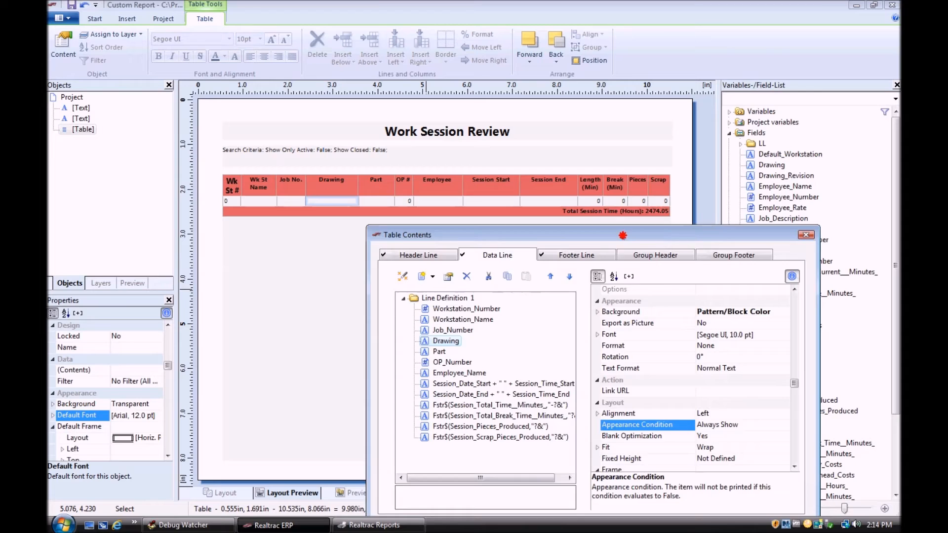
pyautogui.moveTo(623, 236); pyautogui.dragTo(604, 191)
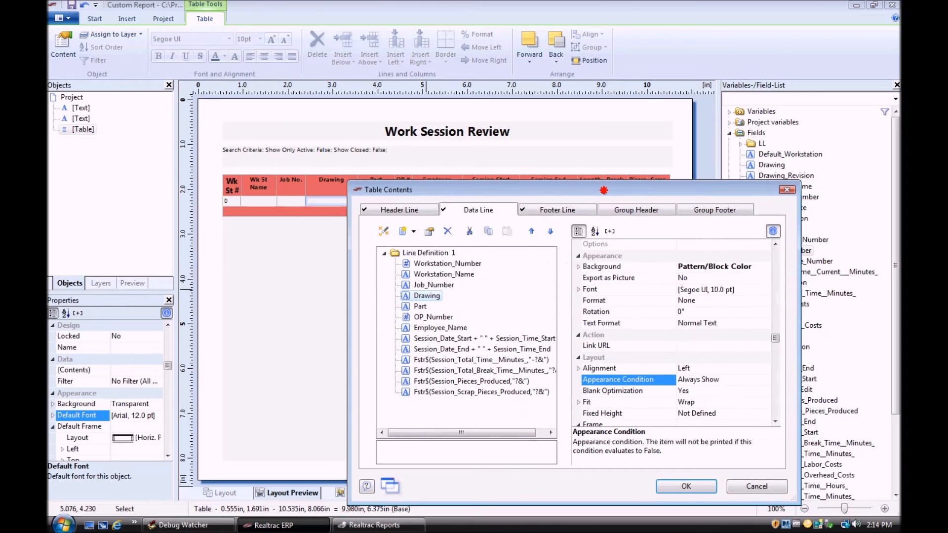
pyautogui.click(384, 255)
pyautogui.moveTo(449, 189); pyautogui.dragTo(478, 291)
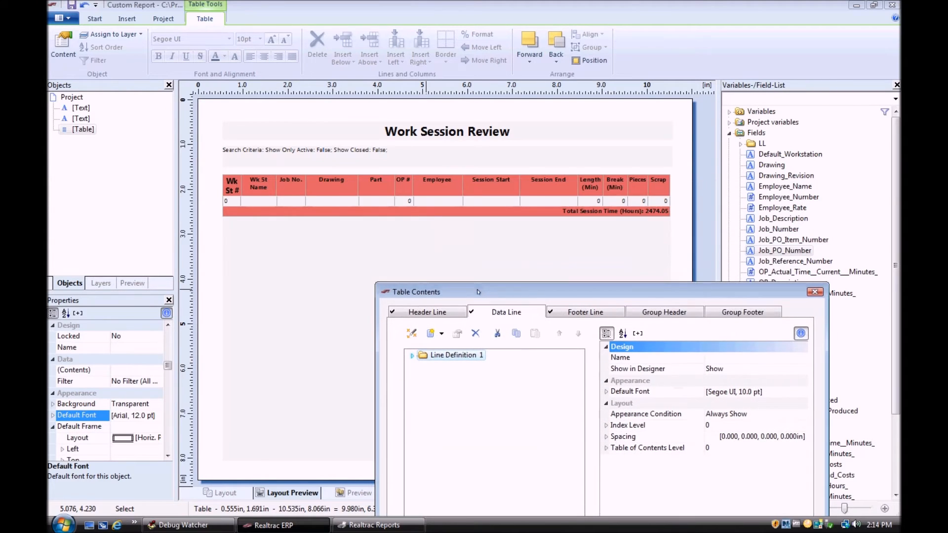
pyautogui.click(412, 356)
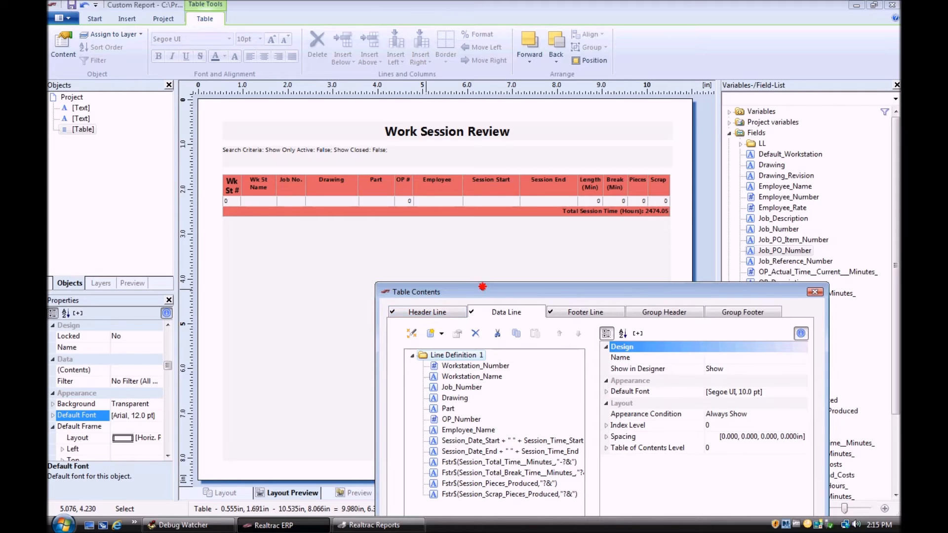
pyautogui.moveTo(482, 291); pyautogui.dragTo(422, 138)
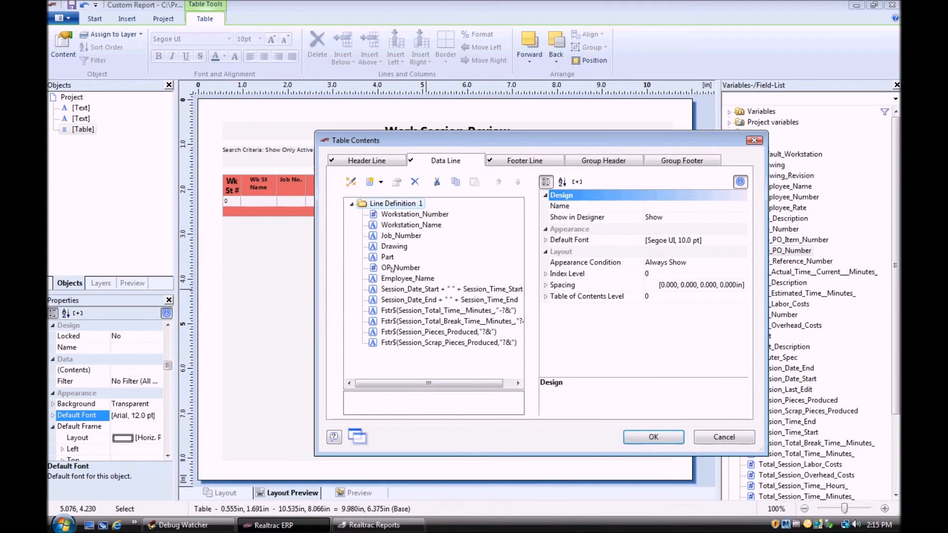
# Step: Append a new table line with an empty line definition below Line Definition 1 in the table's data line
pyautogui.rightClick(398, 203)
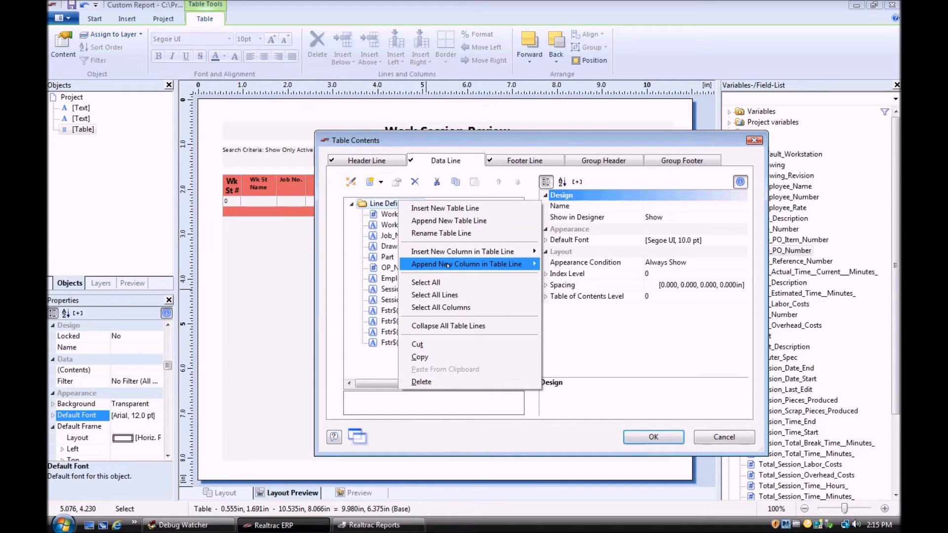
pyautogui.moveTo(458, 264)
pyautogui.click(361, 371)
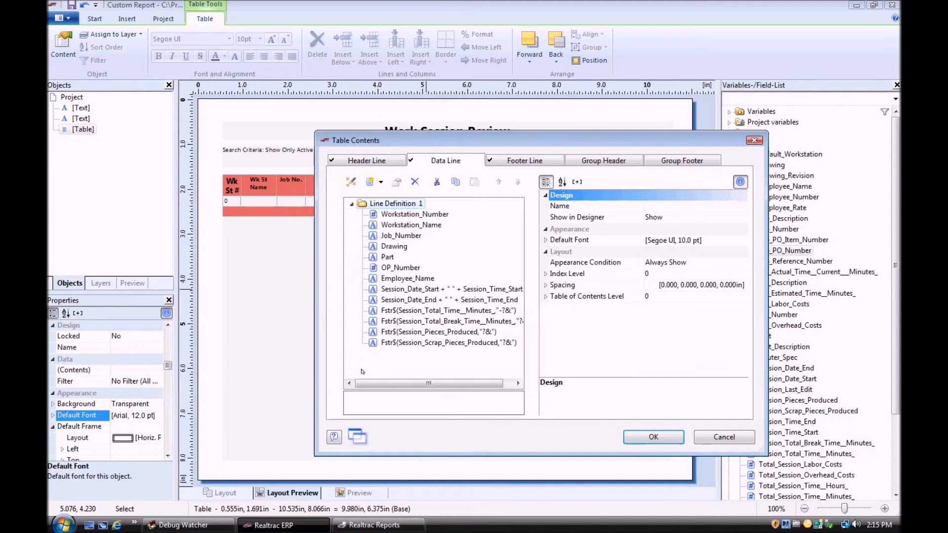
pyautogui.rightClick(385, 201)
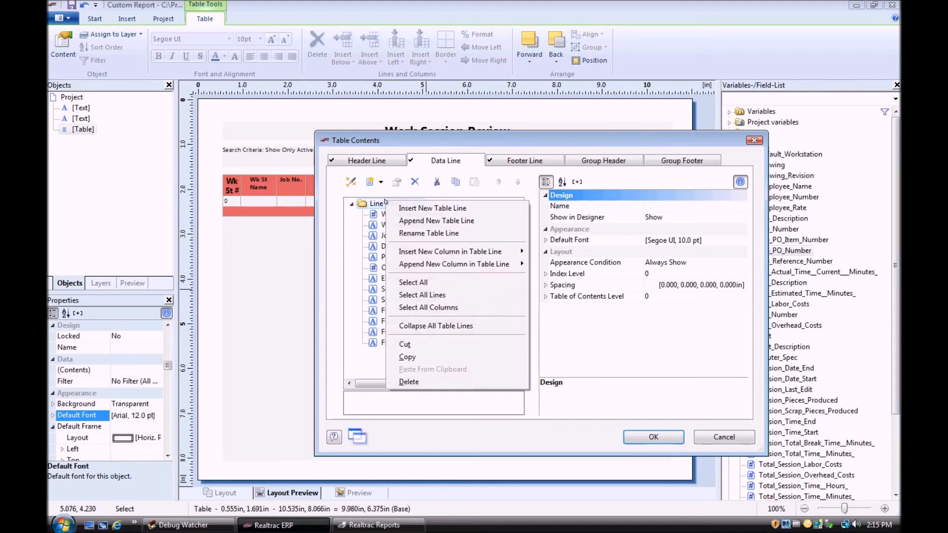
pyautogui.press('Escape')
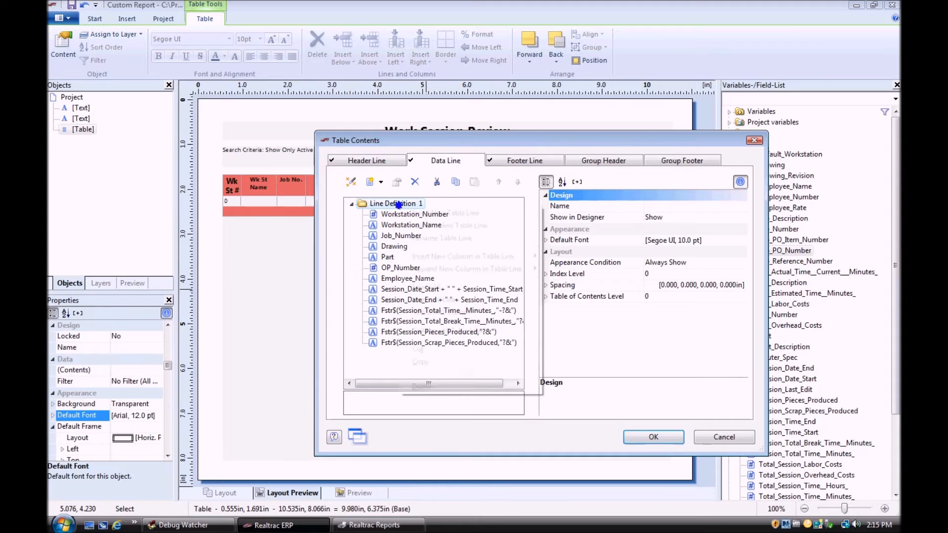
pyautogui.rightClick(398, 206)
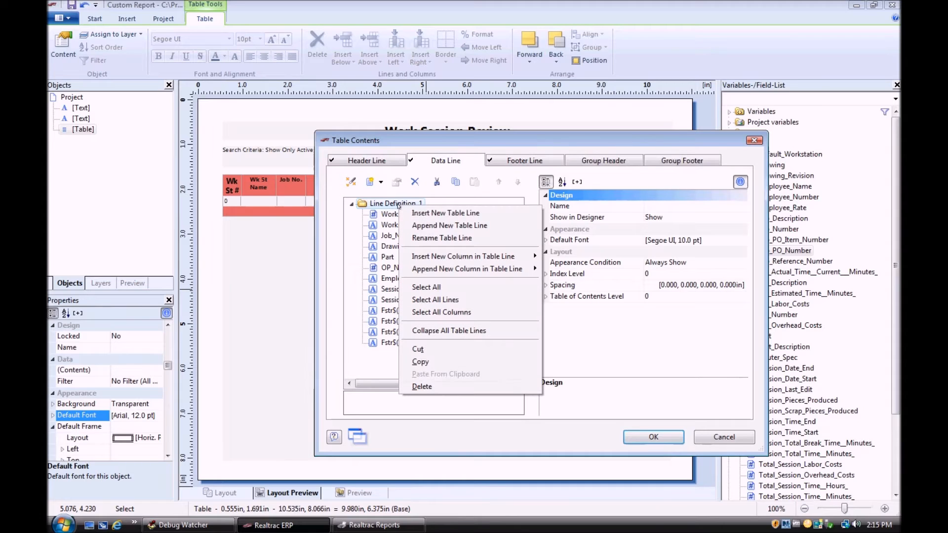
pyautogui.click(447, 225)
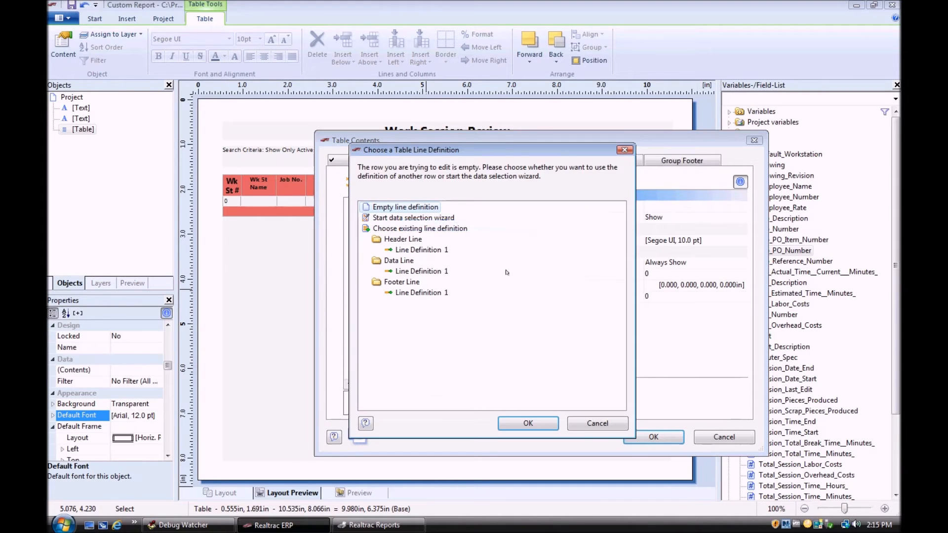
pyautogui.moveTo(441, 150); pyautogui.dragTo(428, 125)
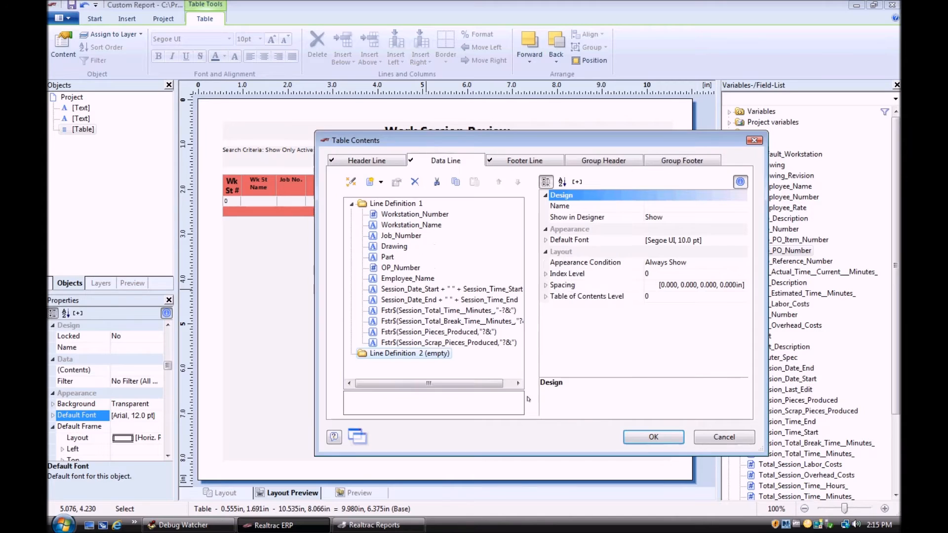
pyautogui.click(533, 397)
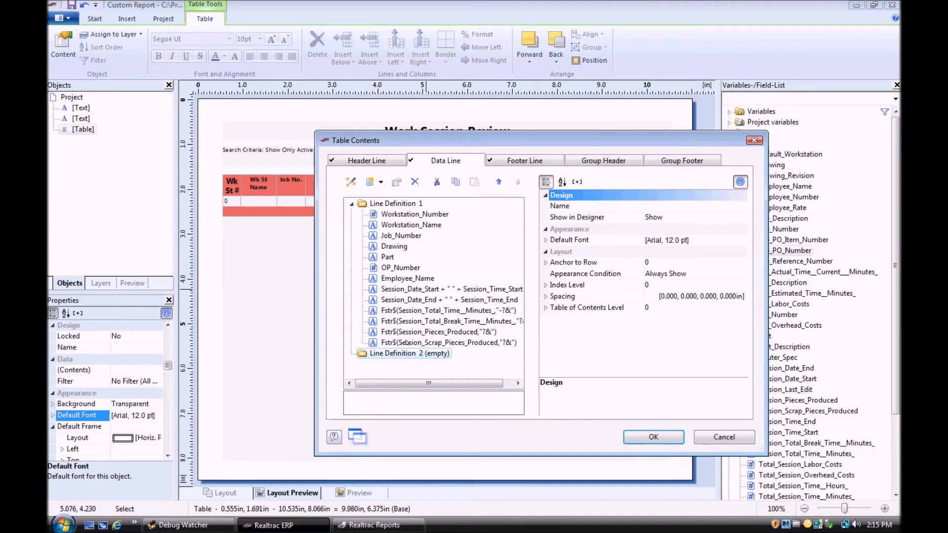
pyautogui.click(405, 203)
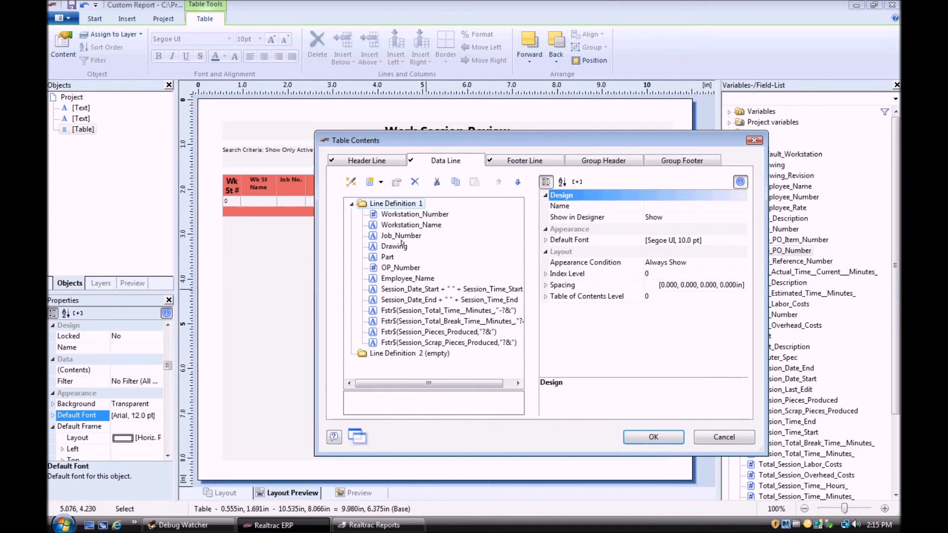
# Step: Append a text column containing a single quoted space (" ") to the empty Line Definition 2 in the data line
pyautogui.click(393, 353)
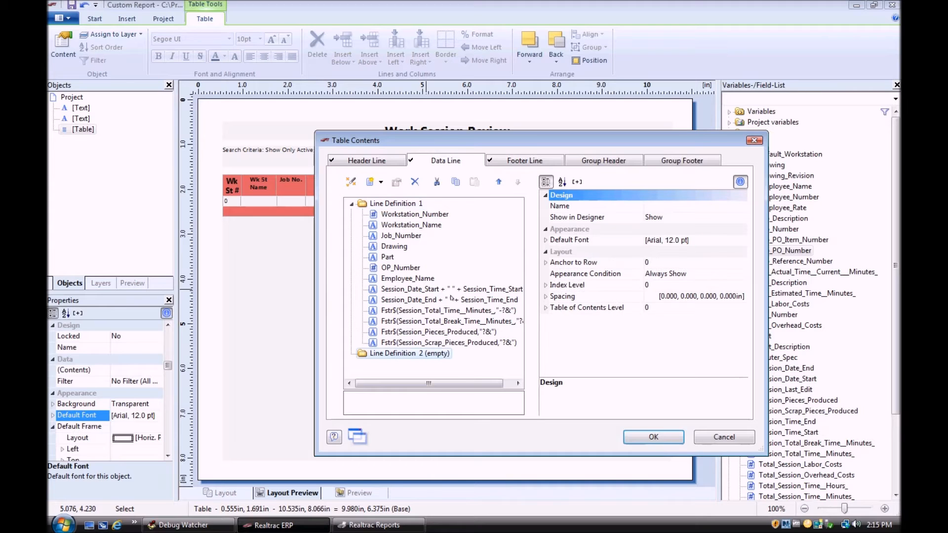
pyautogui.moveTo(458, 140); pyautogui.dragTo(620, 119)
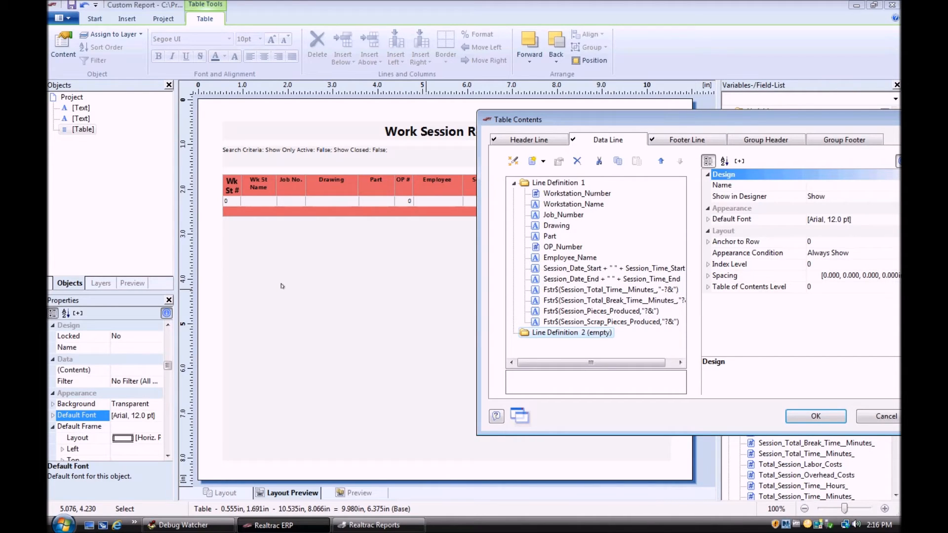
pyautogui.moveTo(583, 118); pyautogui.dragTo(525, 99)
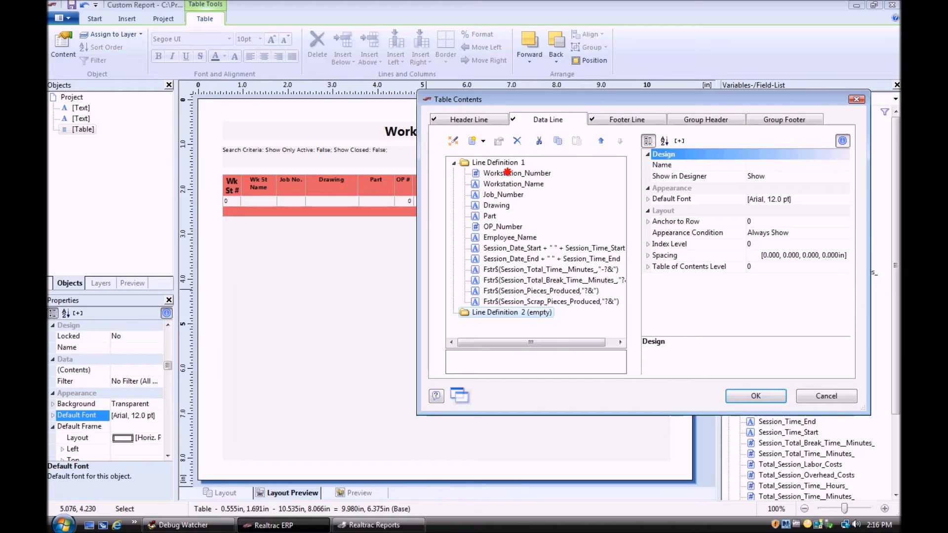
pyautogui.click(506, 173)
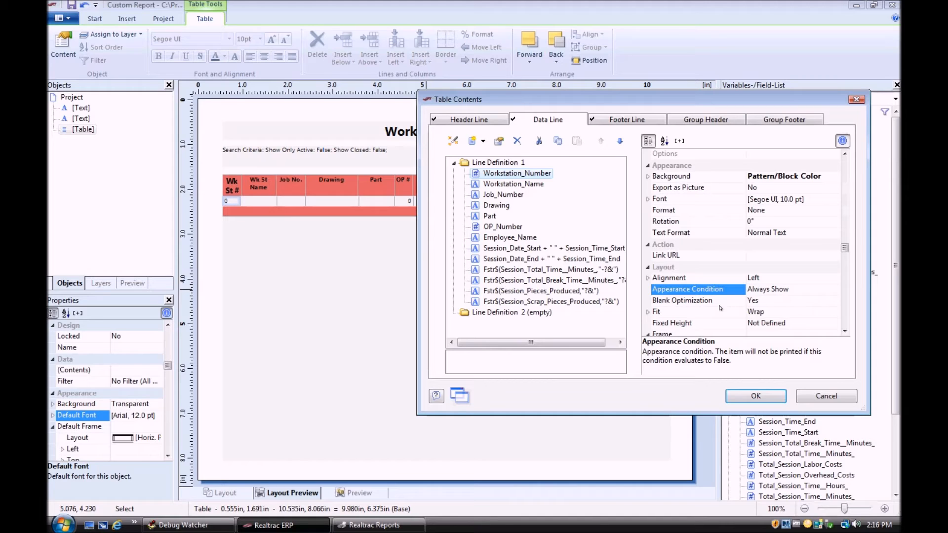
pyautogui.rightClick(503, 314)
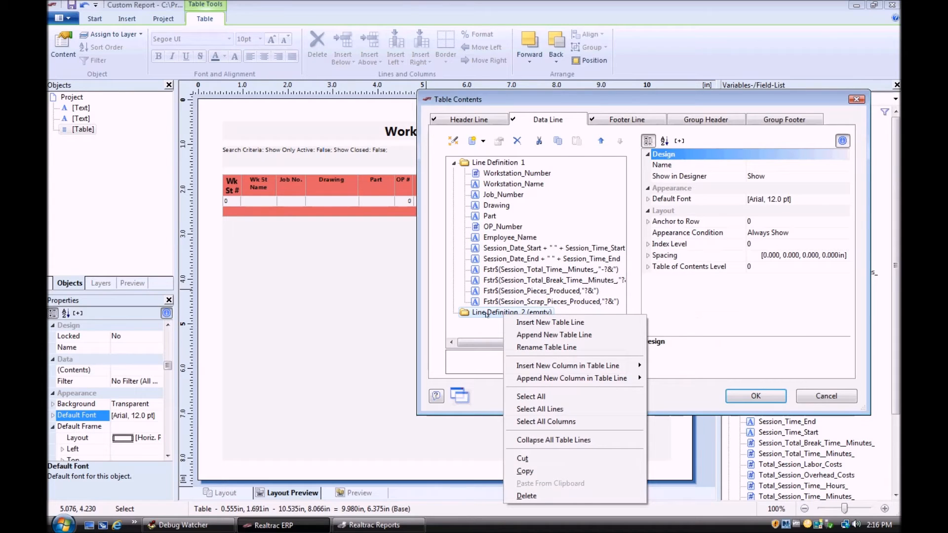
pyautogui.moveTo(585, 379)
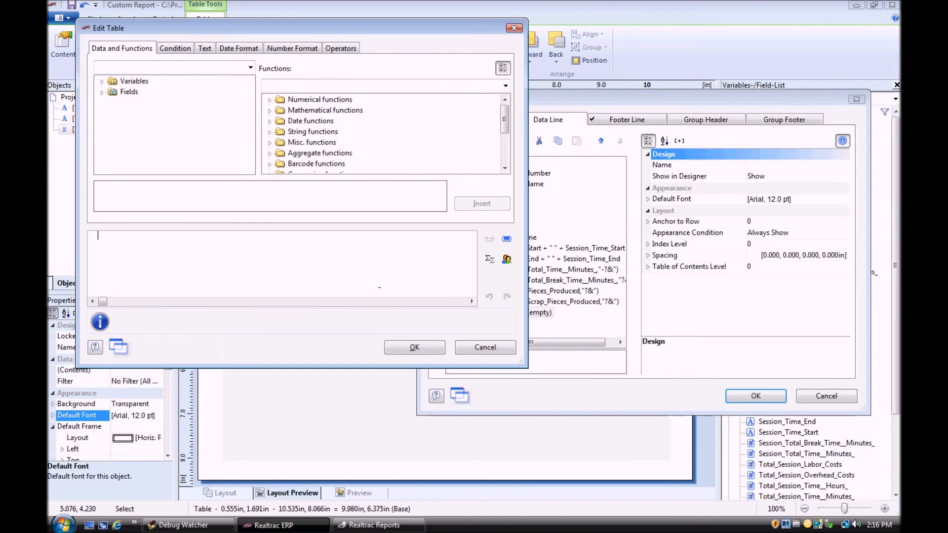
pyautogui.write('"')
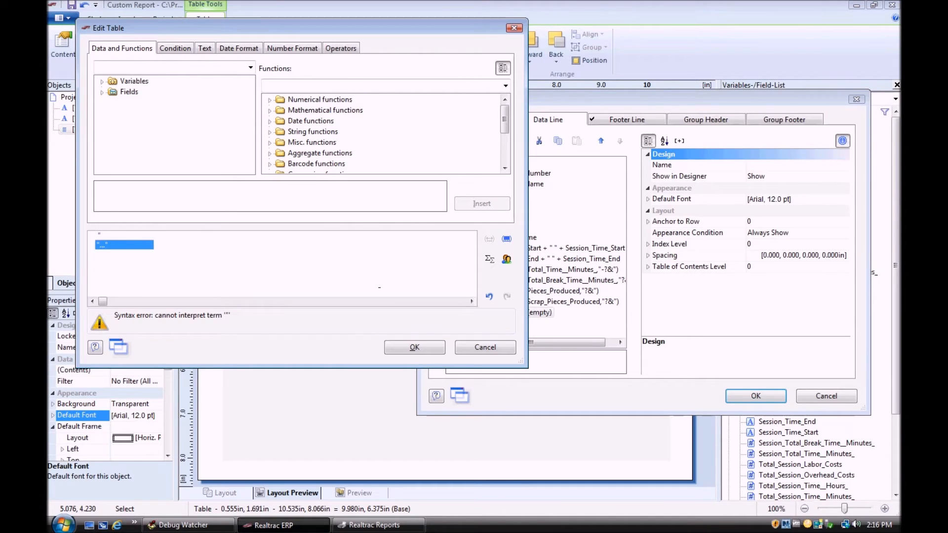
pyautogui.write(' "')
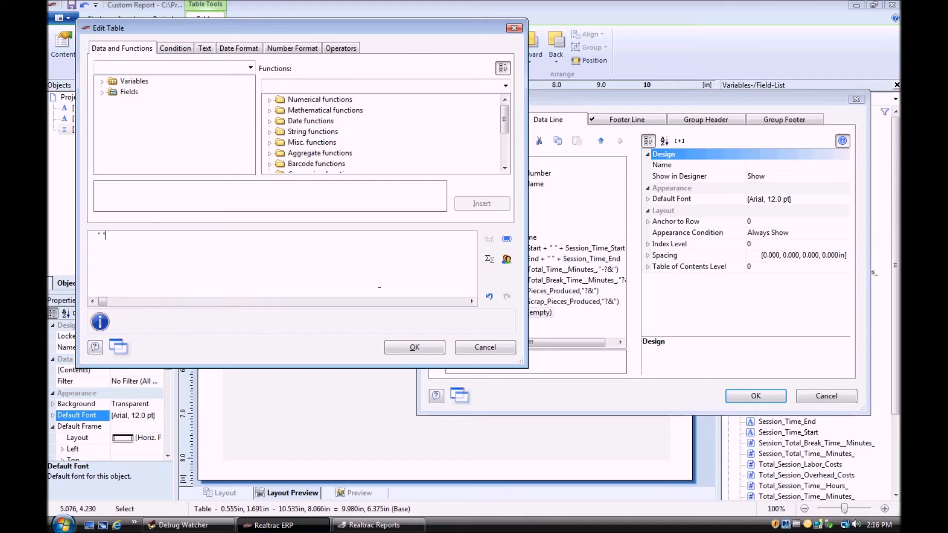
pyautogui.click(415, 348)
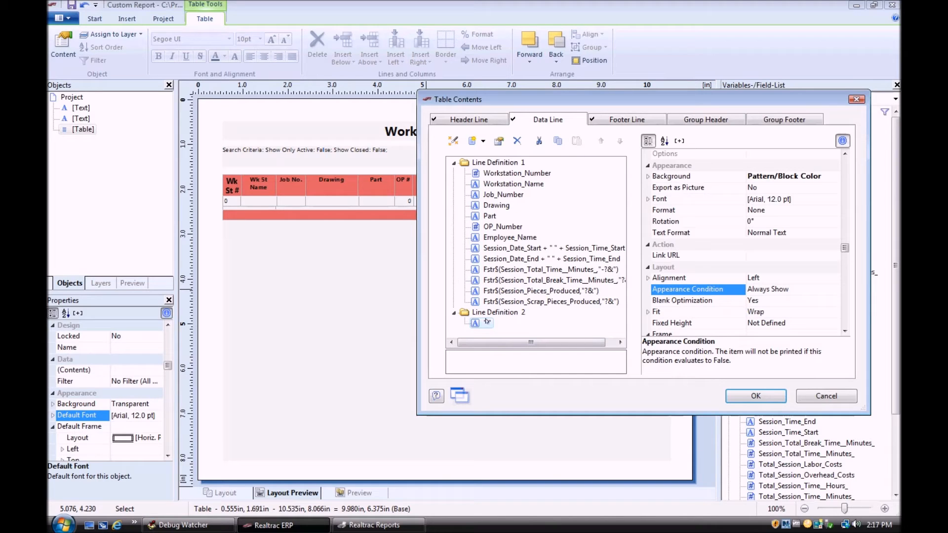
# Step: Set the blank column's width in Line Definition 2 to 0.396 in, matching the Workstation_Number column, and apply the table contents
pyautogui.click(503, 173)
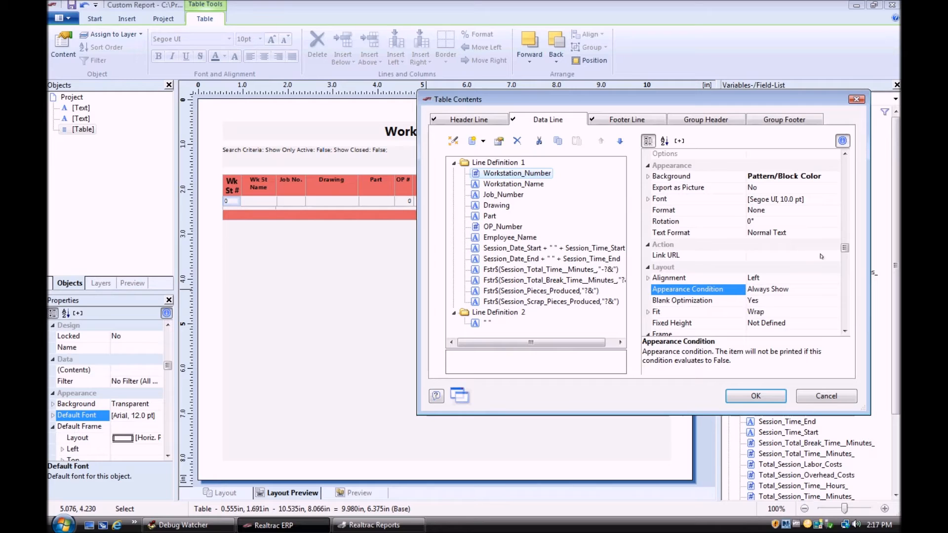
pyautogui.moveTo(845, 247); pyautogui.dragTo(845, 330)
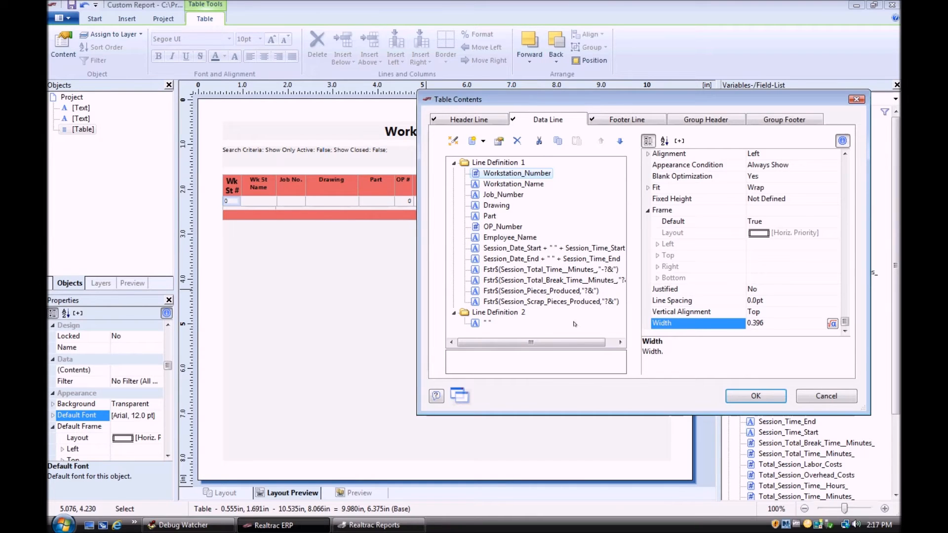
pyautogui.click(477, 324)
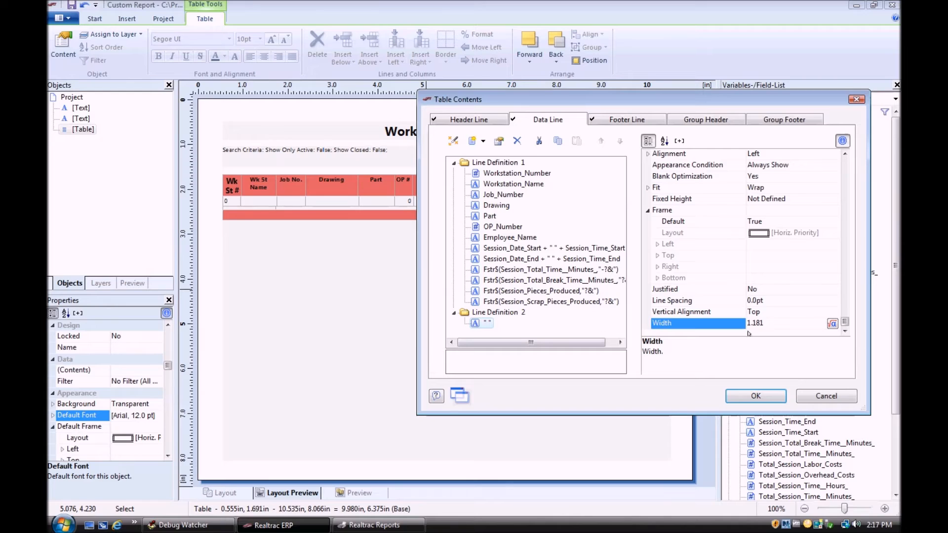
pyautogui.click(756, 324)
pyautogui.press('BackSpace')
pyautogui.write('.96')
pyautogui.press('BackSpace')
pyautogui.press('BackSpace')
pyautogui.write('396')
pyautogui.click(755, 395)
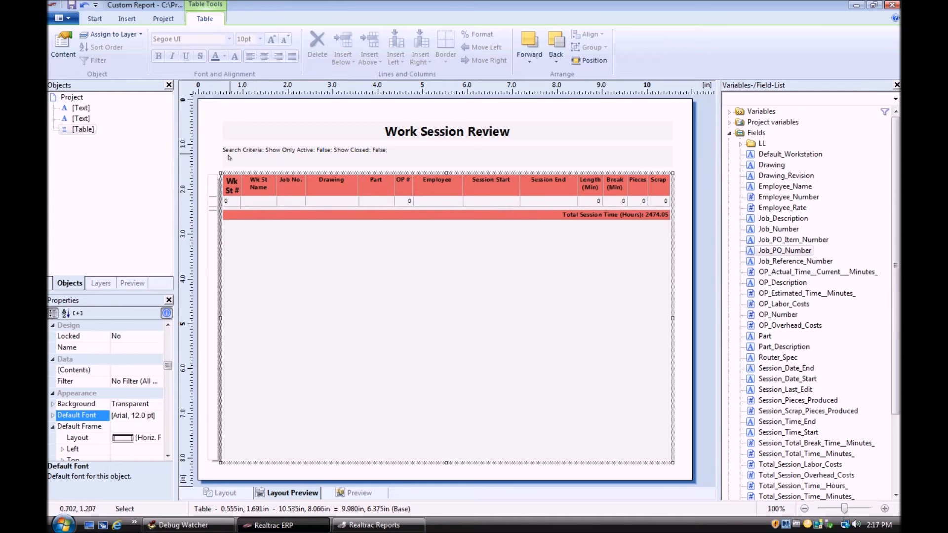
# Step: Reopen the table contents and start appending a text column after the blank column in Line Definition 2
pyautogui.doubleClick(360, 263)
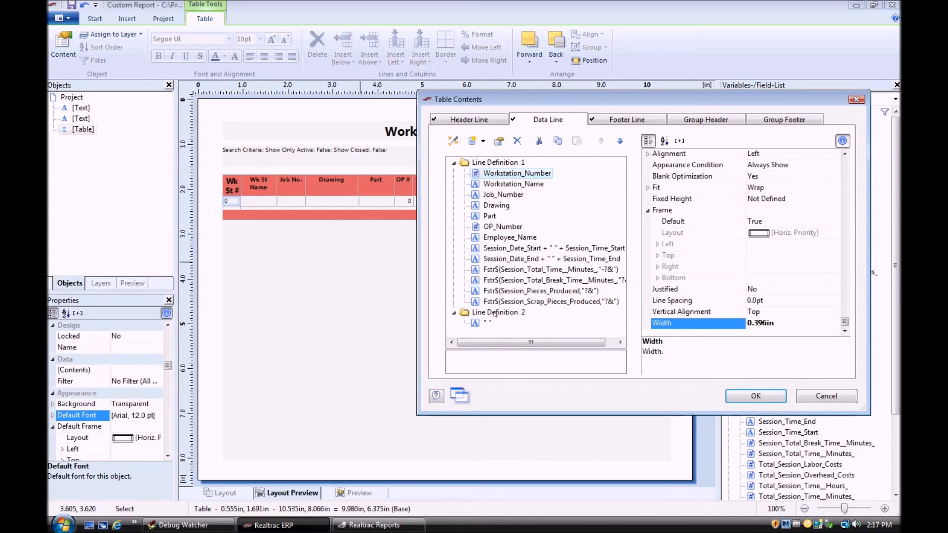
pyautogui.click(480, 324)
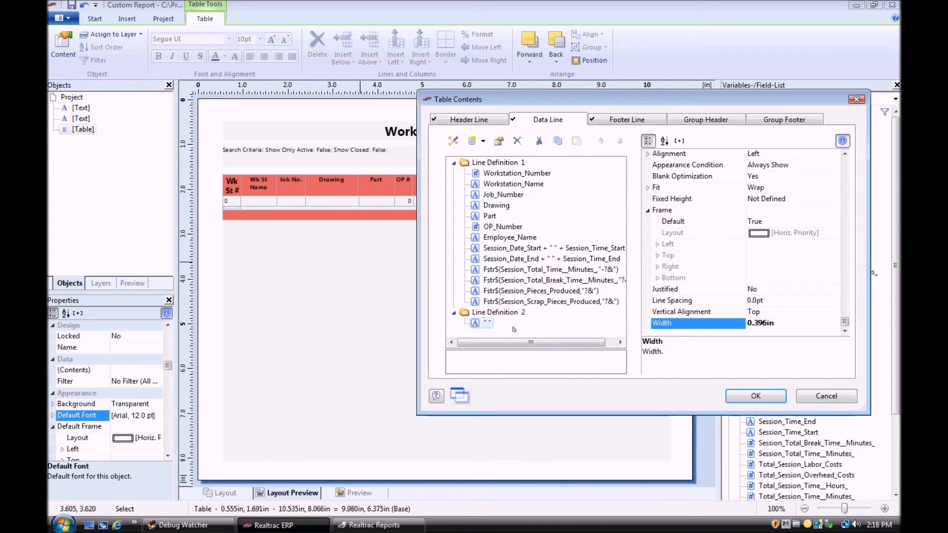
pyautogui.rightClick(482, 321)
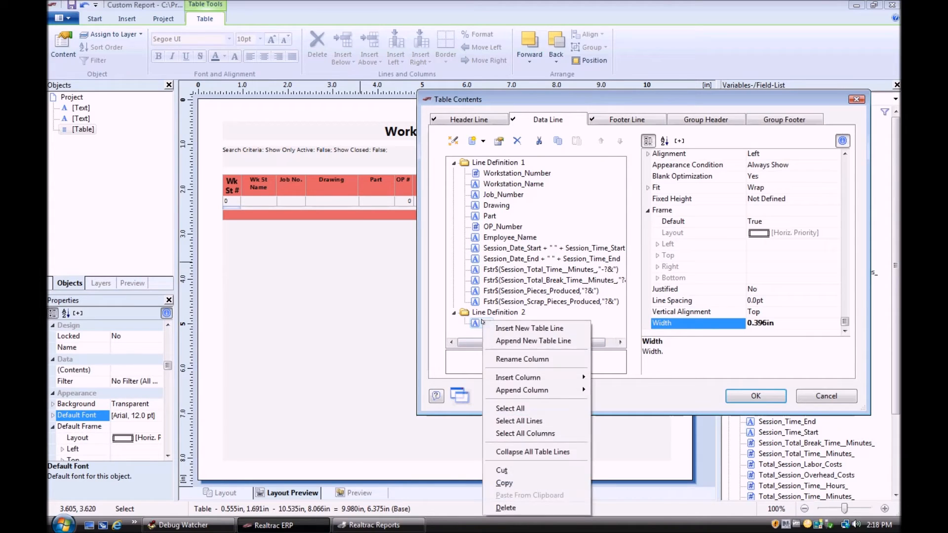
pyautogui.moveTo(548, 390)
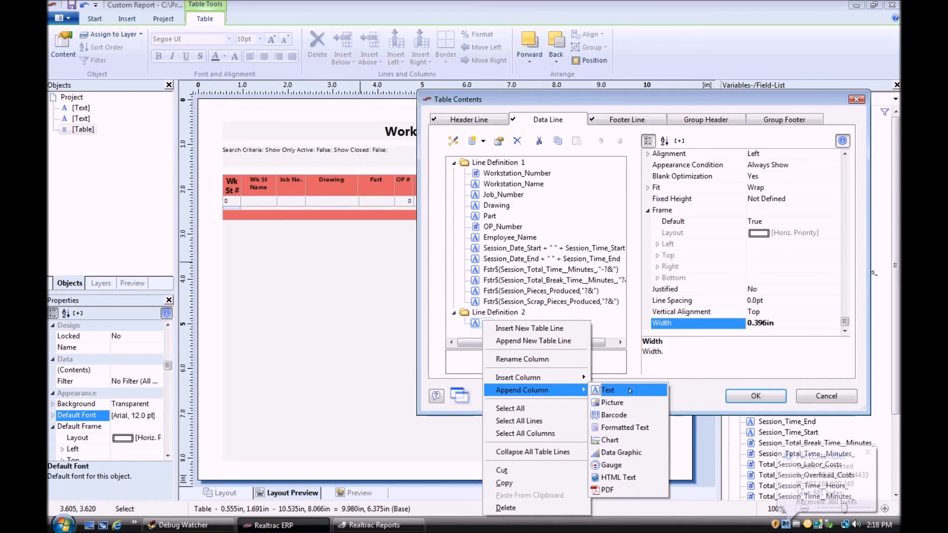
pyautogui.click(614, 391)
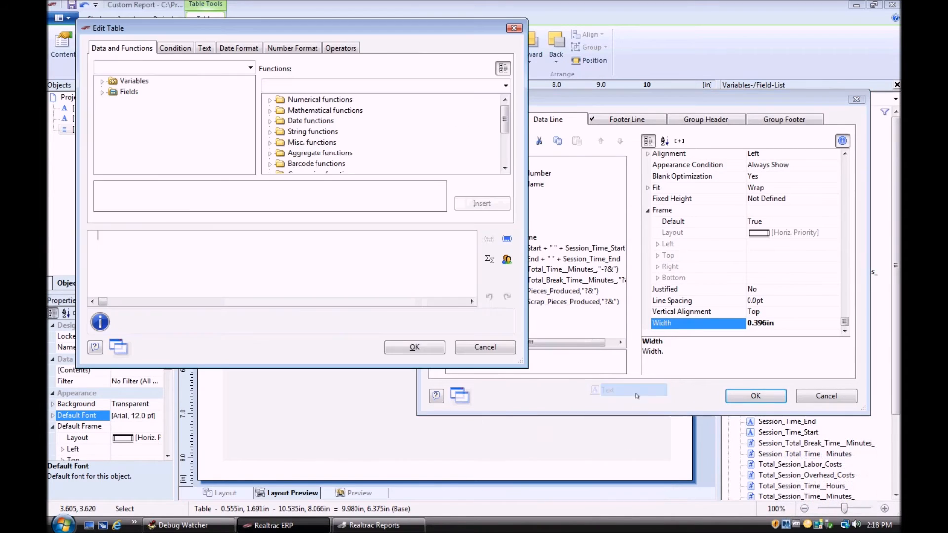
# Step: Look through the available fields for the new column, locate Router_Spec, and accept the column with an empty formula
pyautogui.moveTo(278, 25); pyautogui.dragTo(625, 69)
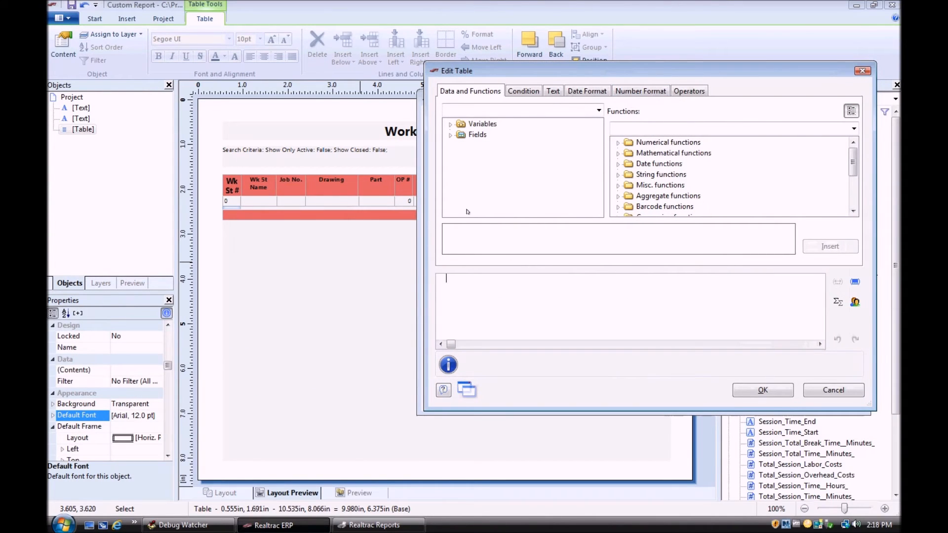
pyautogui.click(450, 135)
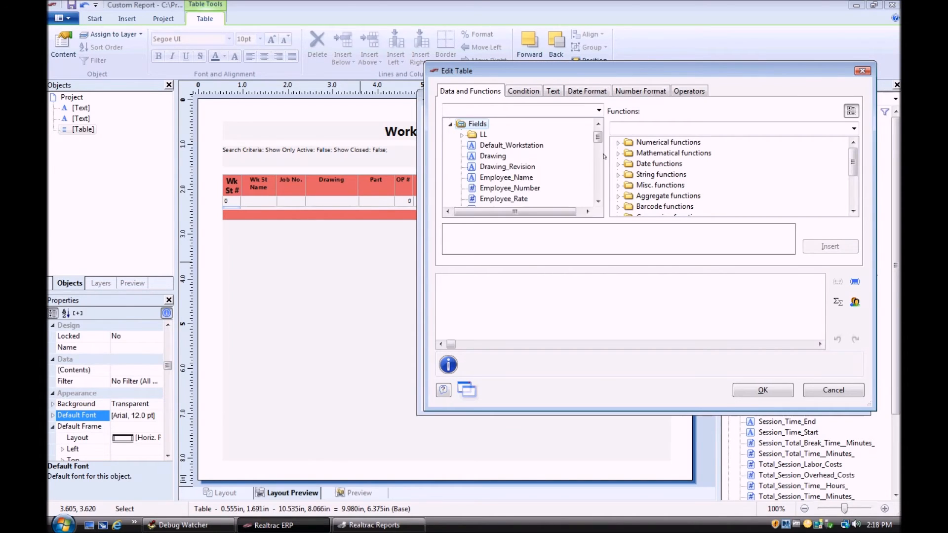
pyautogui.click(598, 201)
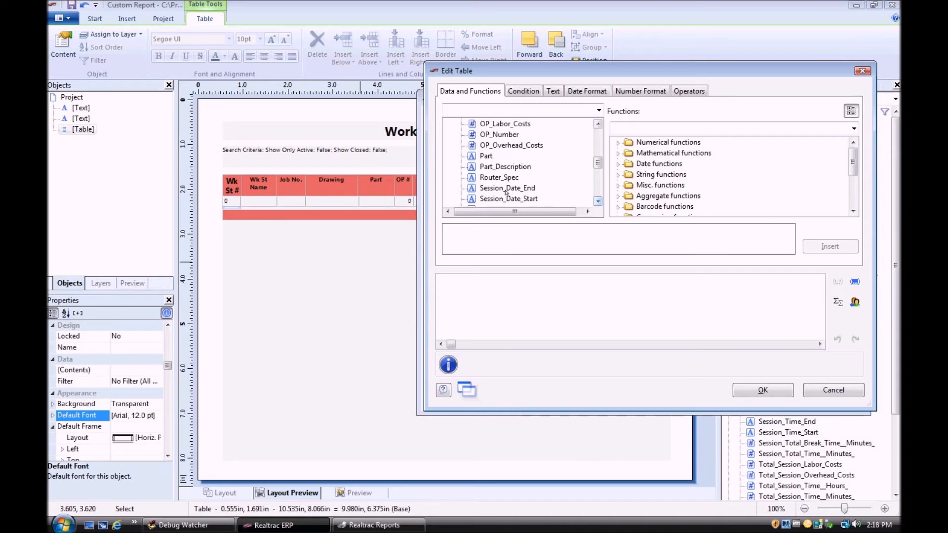
pyautogui.click(500, 179)
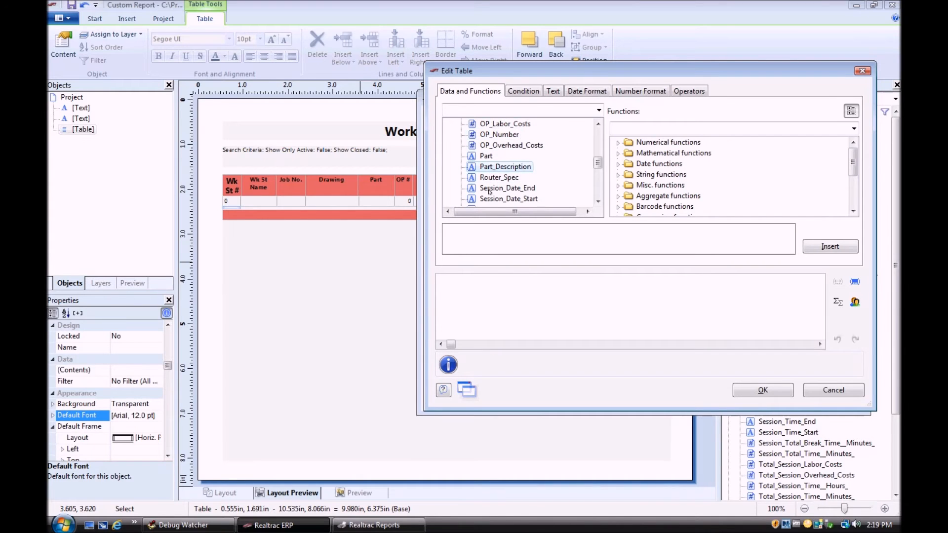
pyautogui.moveTo(523, 74); pyautogui.dragTo(414, 261)
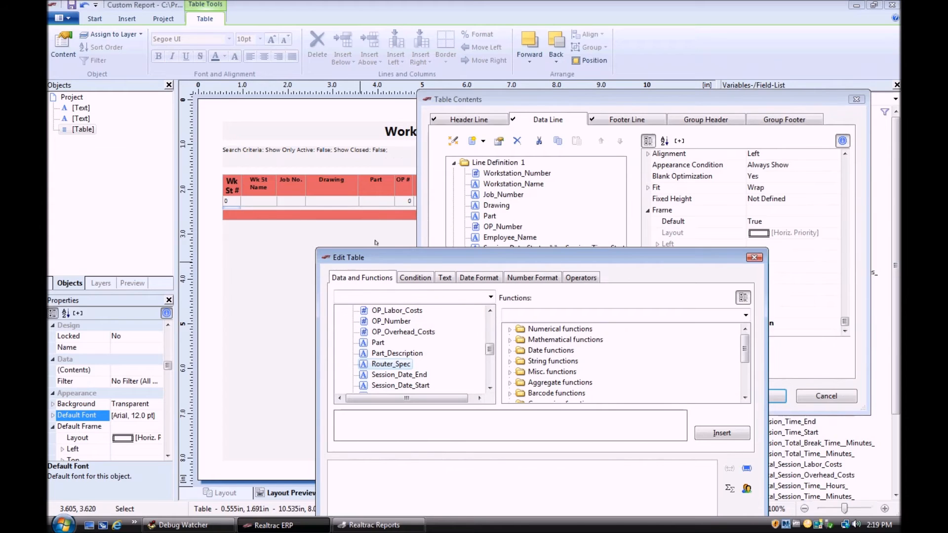
pyautogui.moveTo(416, 259); pyautogui.dragTo(404, 149)
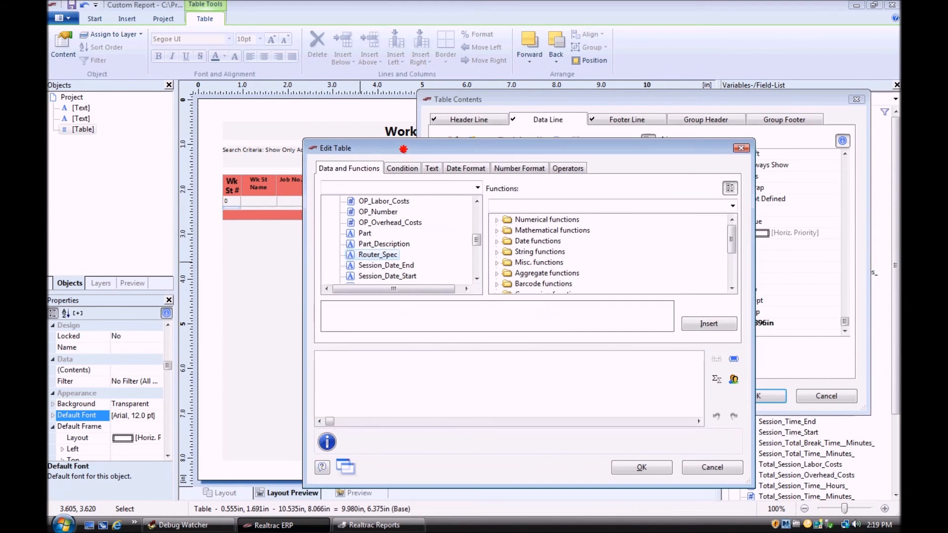
pyautogui.scroll(5, 416, 240)
pyautogui.scroll(-8, 417, 237)
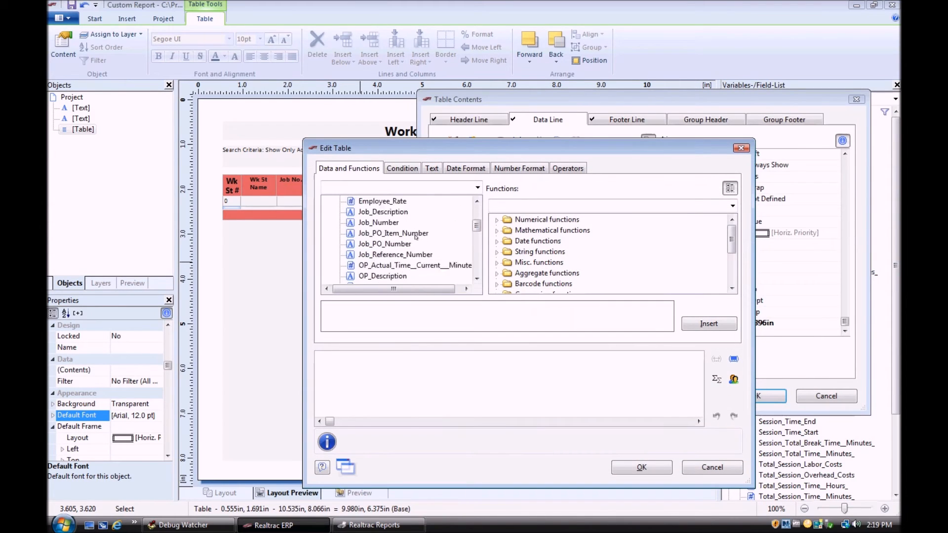
pyautogui.scroll(-2, 421, 237)
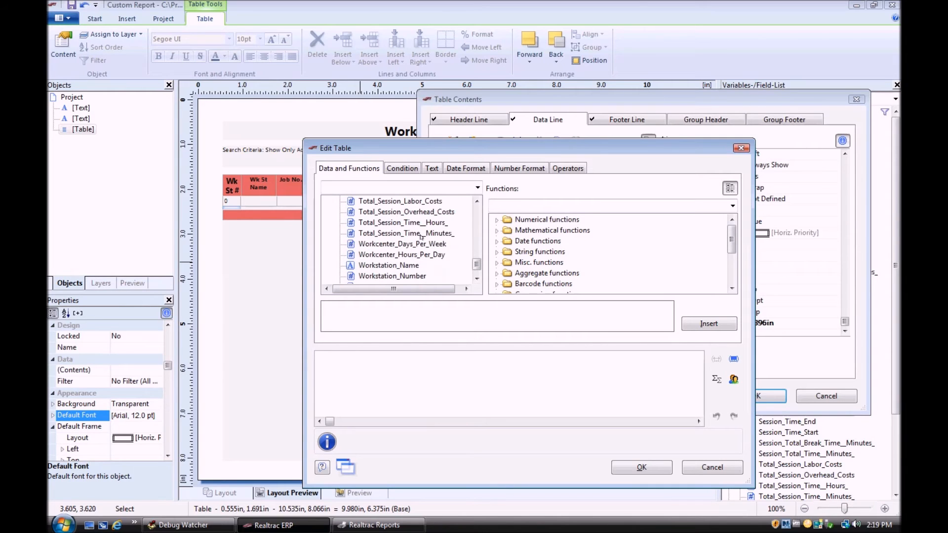
pyautogui.scroll(-1, 420, 236)
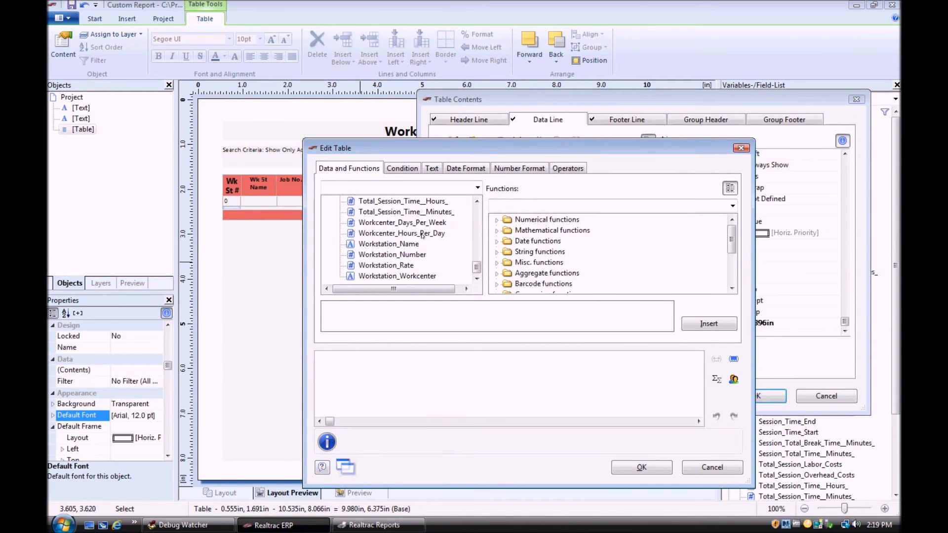
pyautogui.scroll(3, 422, 236)
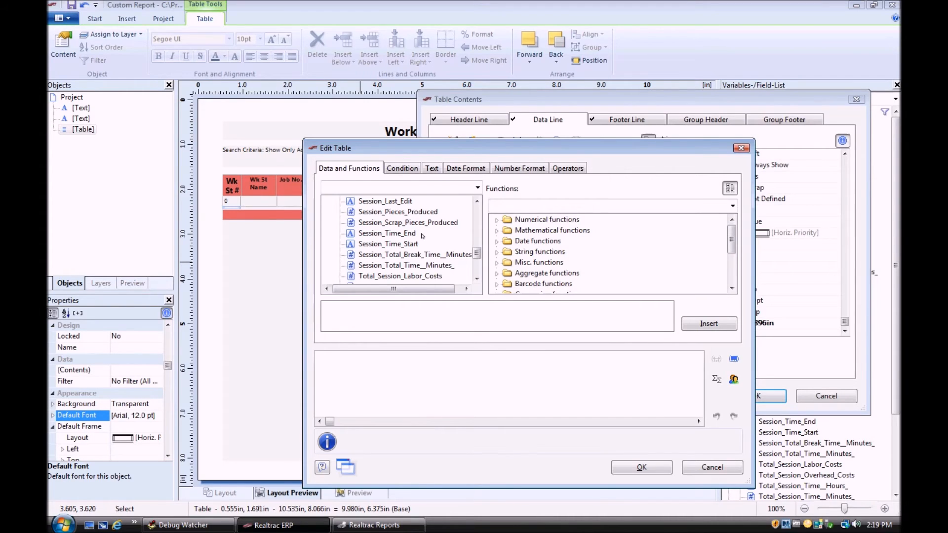
pyautogui.scroll(8, 374, 240)
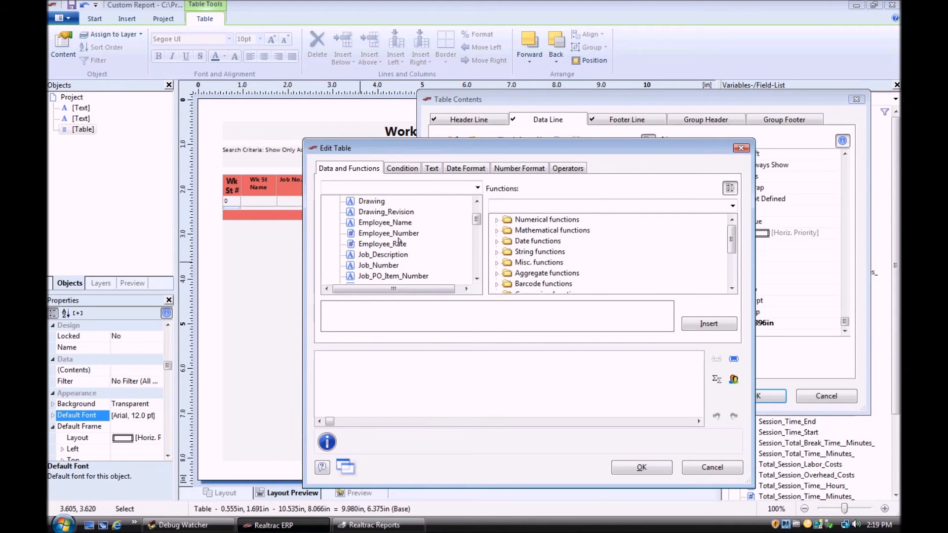
pyautogui.scroll(-4, 399, 241)
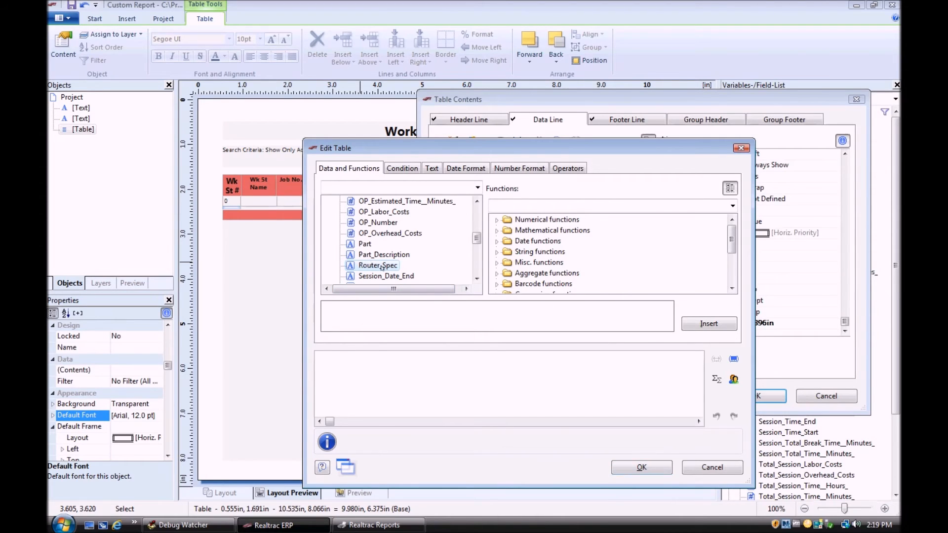
pyautogui.click(654, 470)
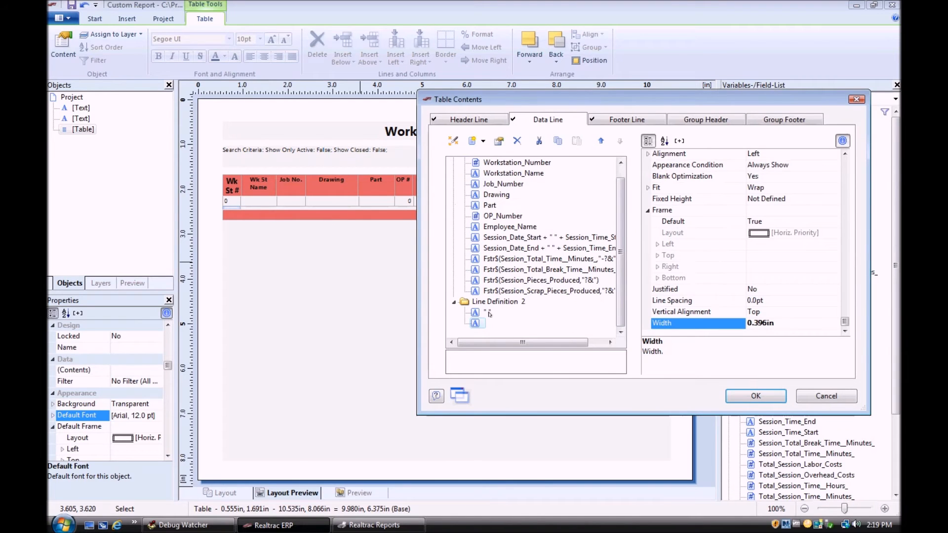
# Step: Set the formula of Line Definition 2's empty second column to the Router_Spec field and apply the table contents
pyautogui.doubleClick(473, 323)
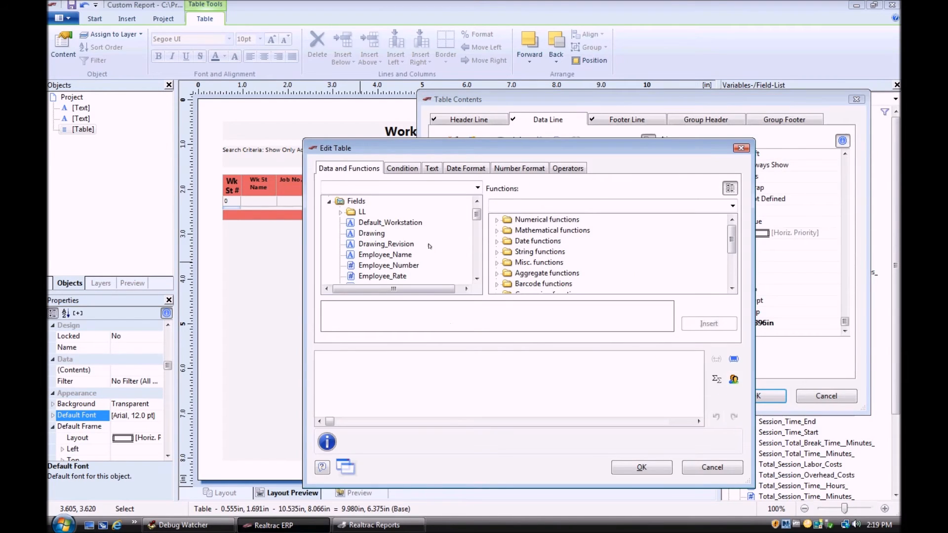
pyautogui.scroll(-6, 461, 247)
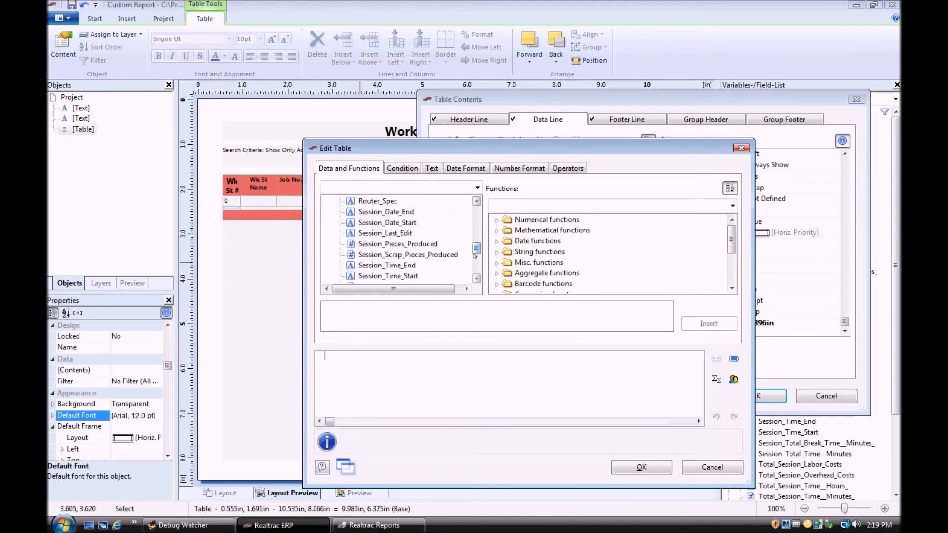
pyautogui.doubleClick(378, 201)
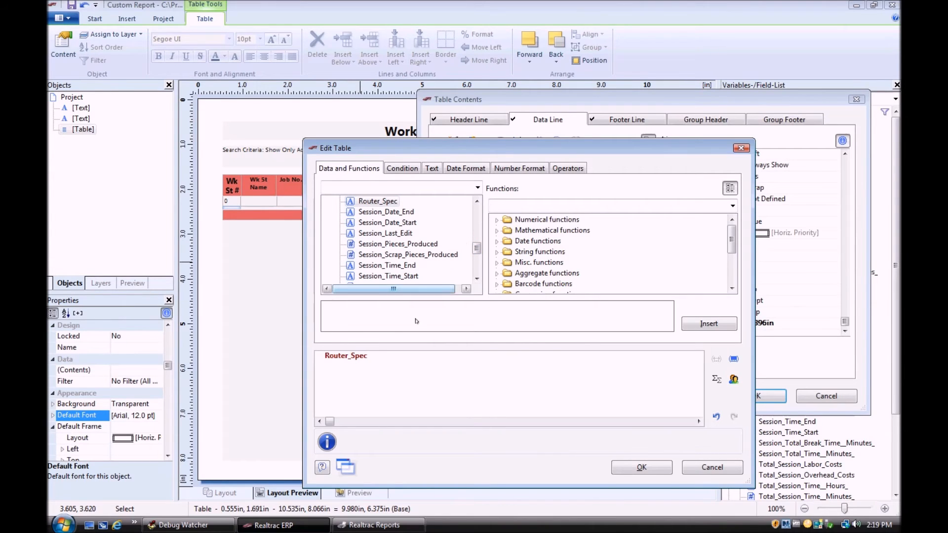
pyautogui.moveTo(476, 361); pyautogui.dragTo(310, 346)
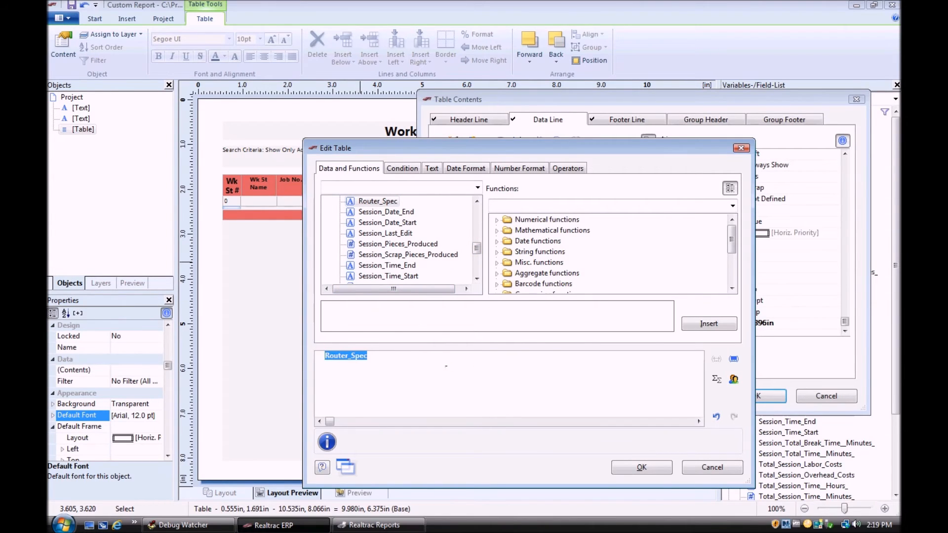
pyautogui.click(641, 467)
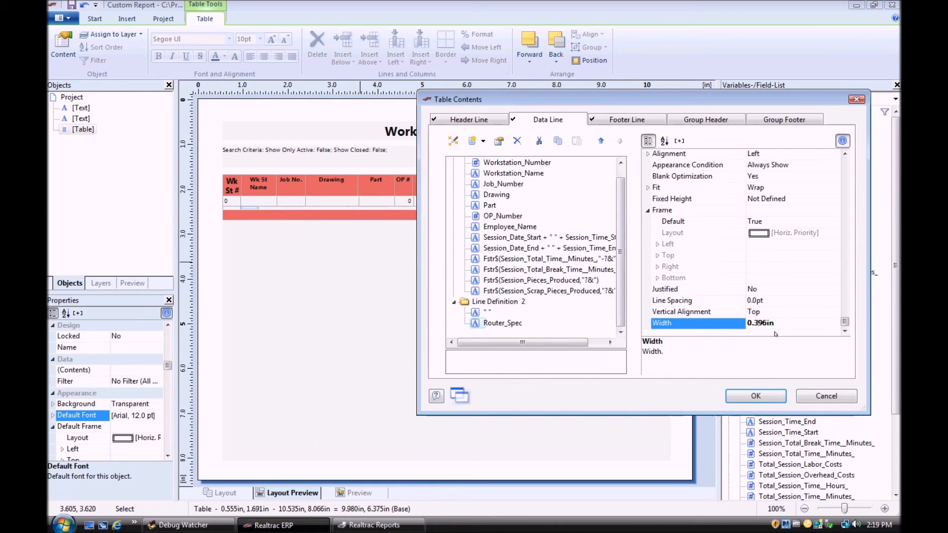
pyautogui.click(756, 397)
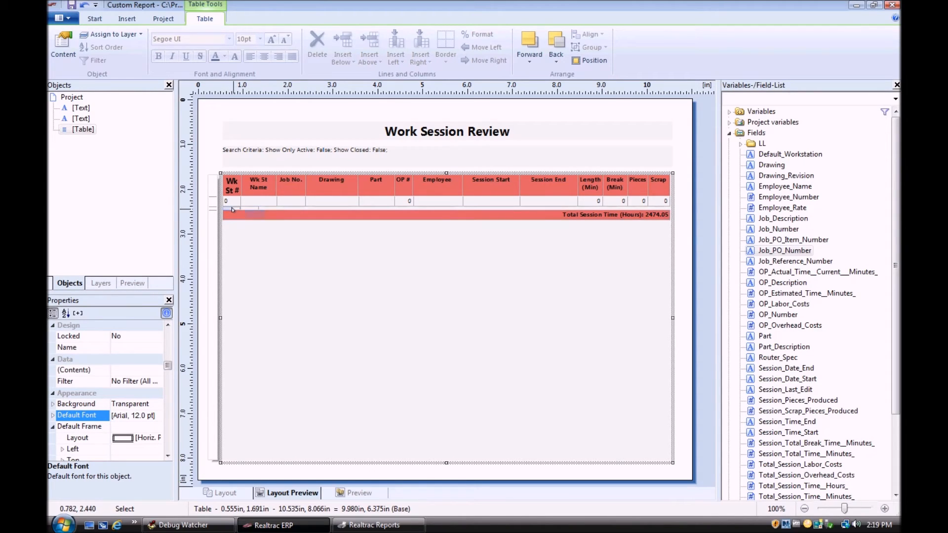
# Step: Reopen the table contents and set the width of Line Definition 2's Router_Spec column to 9.0 in
pyautogui.click(127, 19)
pyautogui.click(164, 19)
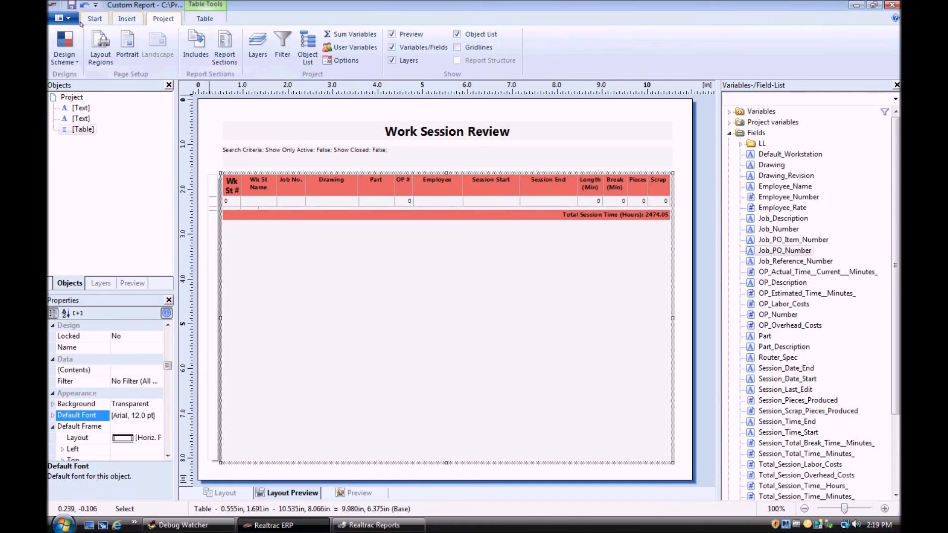
pyautogui.click(95, 19)
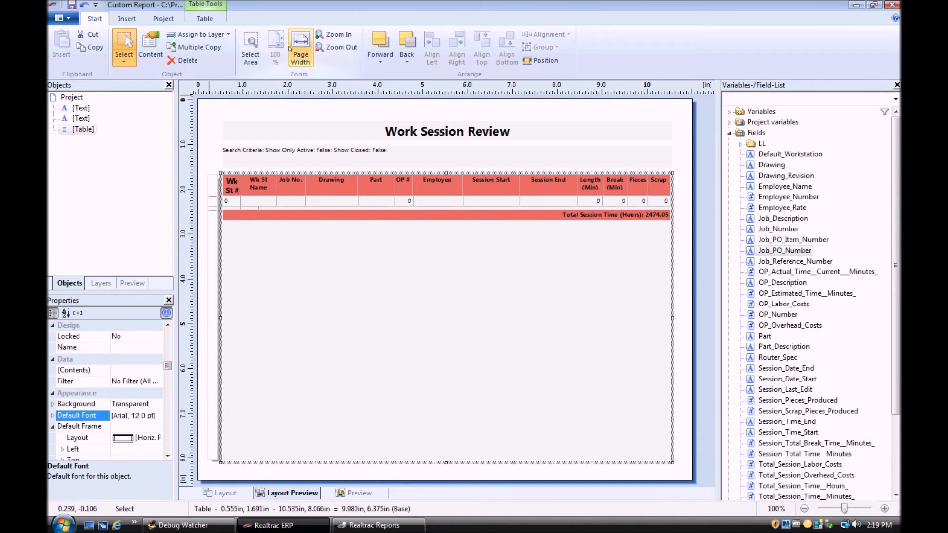
pyautogui.click(328, 31)
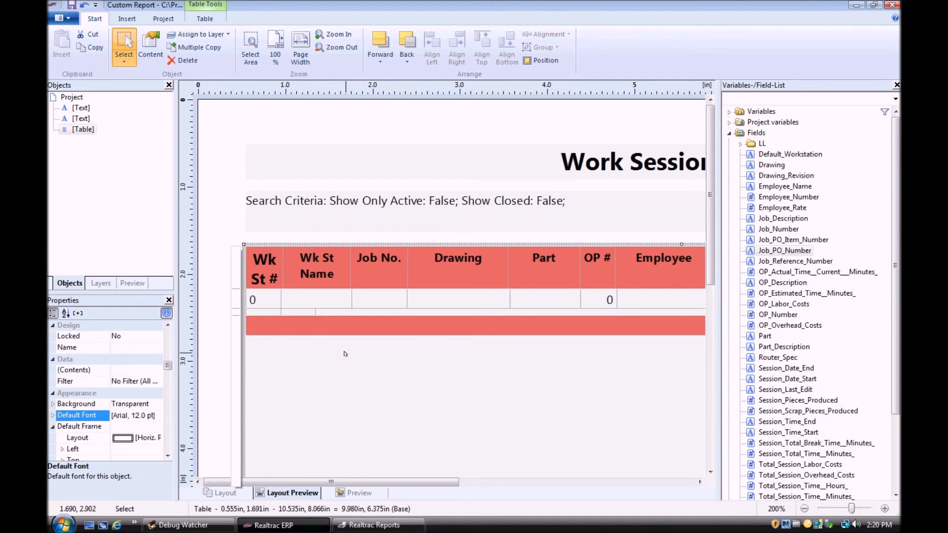
pyautogui.doubleClick(448, 390)
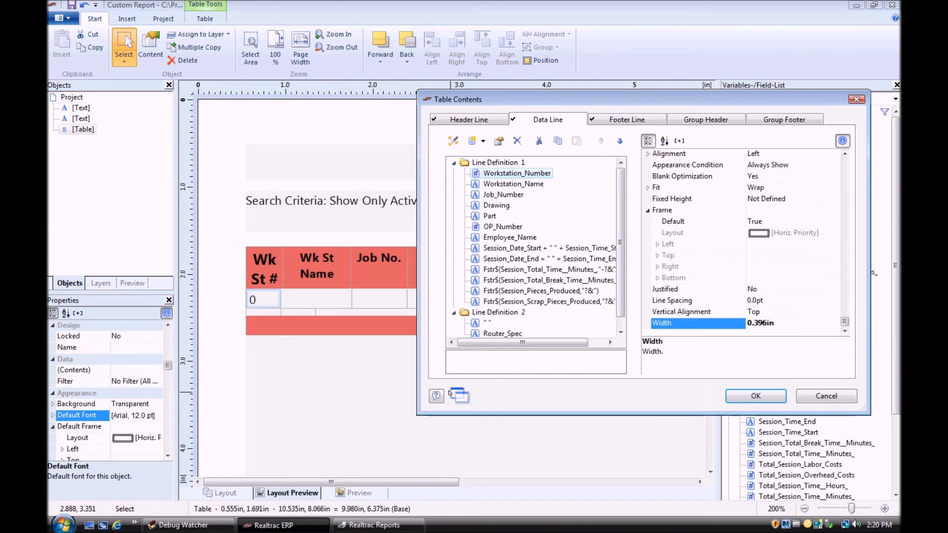
pyautogui.click(621, 332)
pyautogui.click(503, 325)
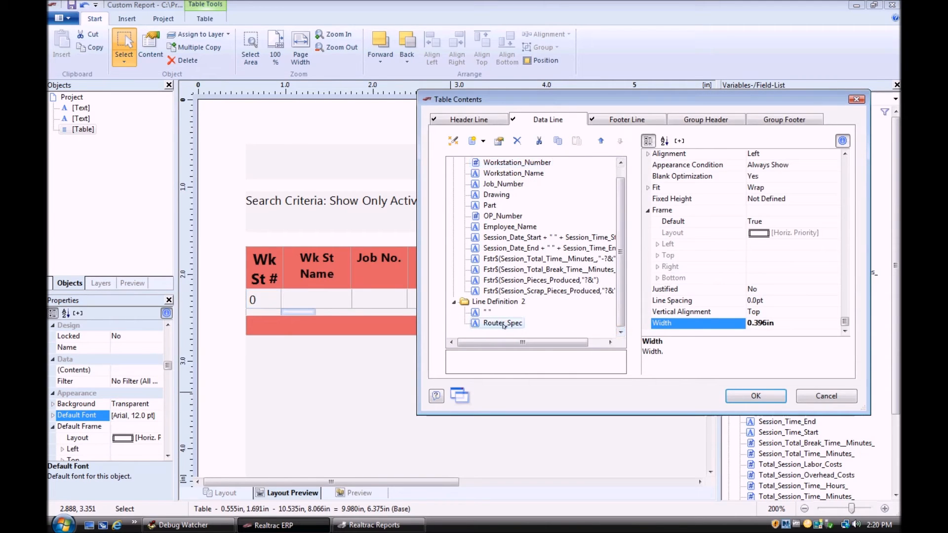
pyautogui.click(791, 323)
pyautogui.write('9.0')
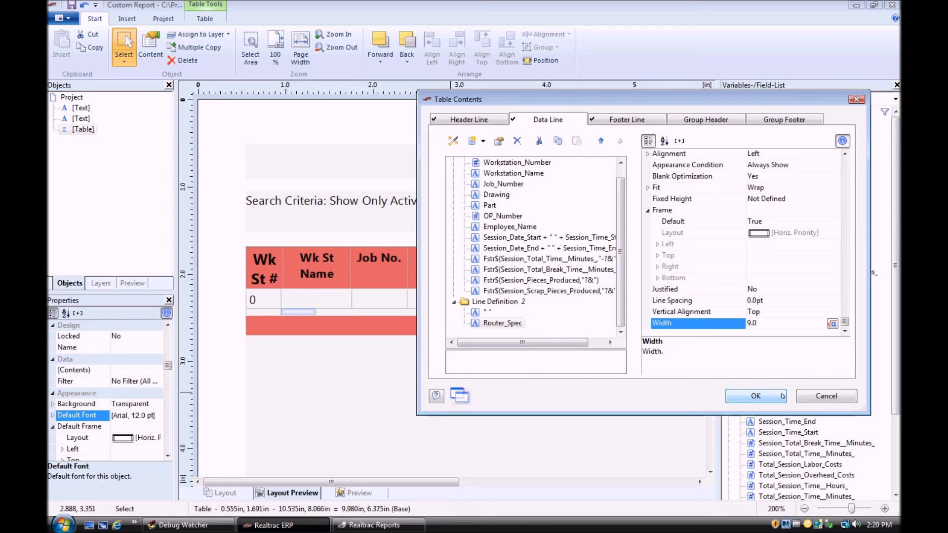
# Step: Change the Router_Spec column's font to Segoe UI, Regular, size 12
pyautogui.moveTo(843, 326); pyautogui.dragTo(848, 184)
pyautogui.click(794, 211)
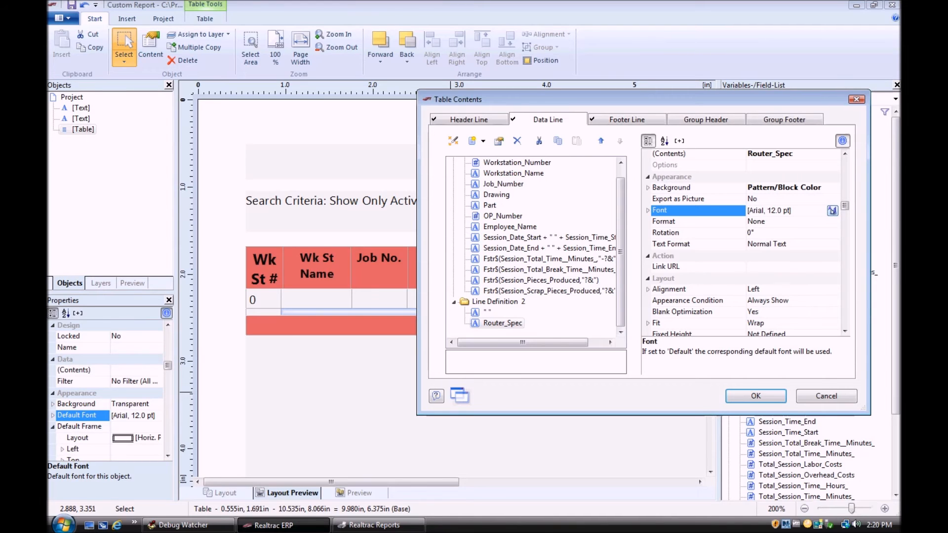
pyautogui.click(833, 210)
pyautogui.click(524, 237)
pyautogui.scroll(-15, 524, 237)
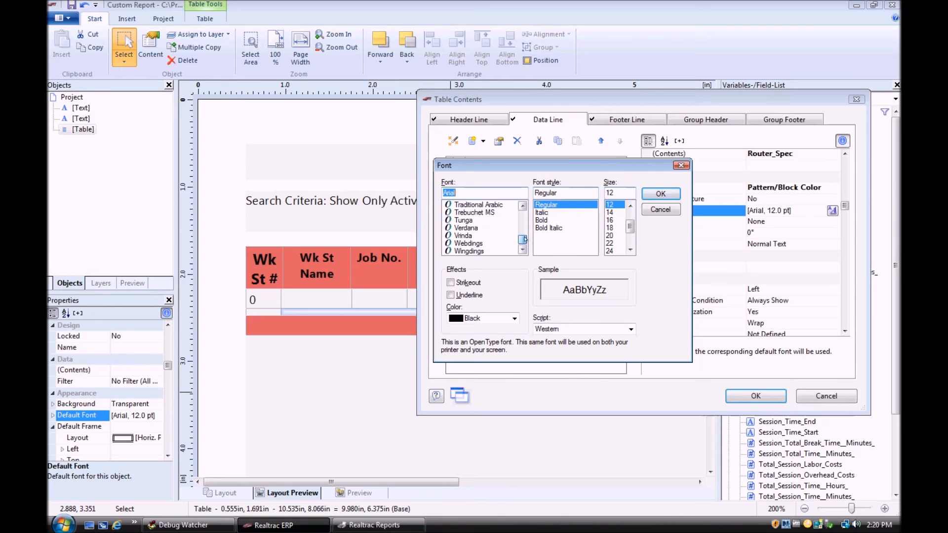
pyautogui.scroll(3, 524, 220)
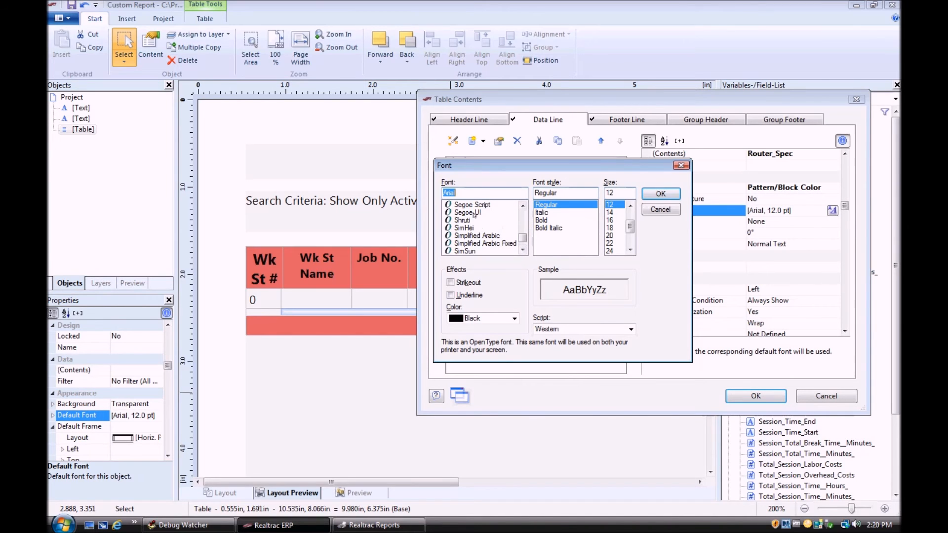
pyautogui.click(474, 213)
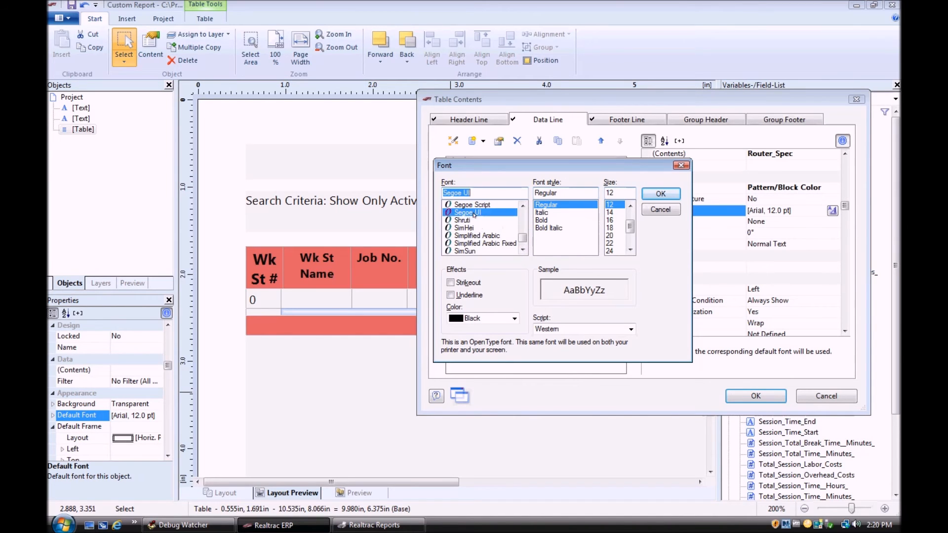
pyautogui.click(665, 196)
pyautogui.click(665, 196)
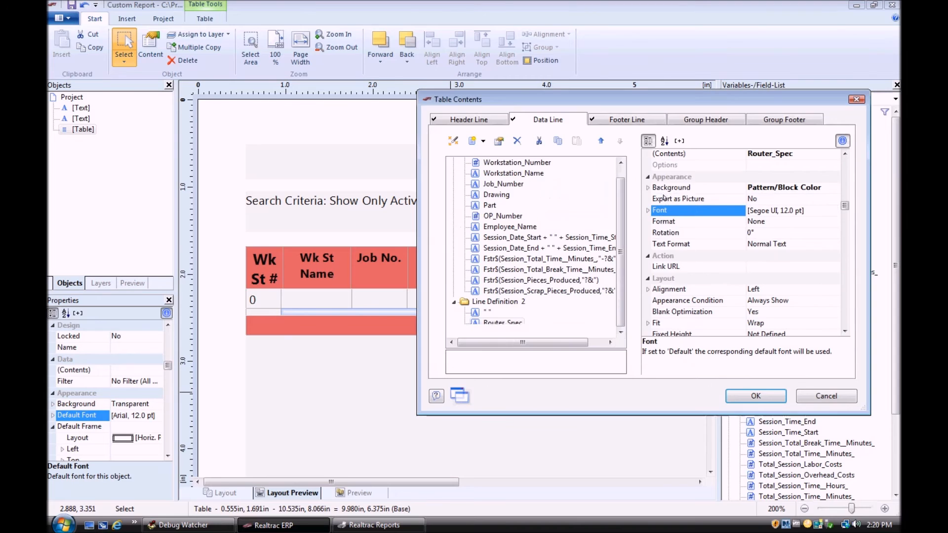
# Step: Compare the properties of Line Definitions 1 and 2, including the fonts of the blank and Router_Spec columns
pyautogui.click(489, 302)
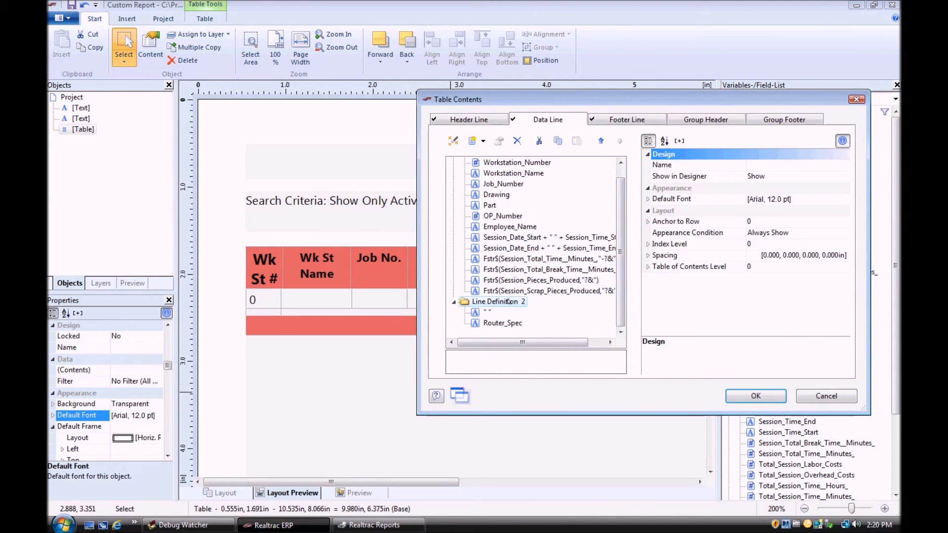
pyautogui.scroll(1, 509, 301)
pyautogui.rightClick(479, 168)
pyautogui.moveTo(588, 225)
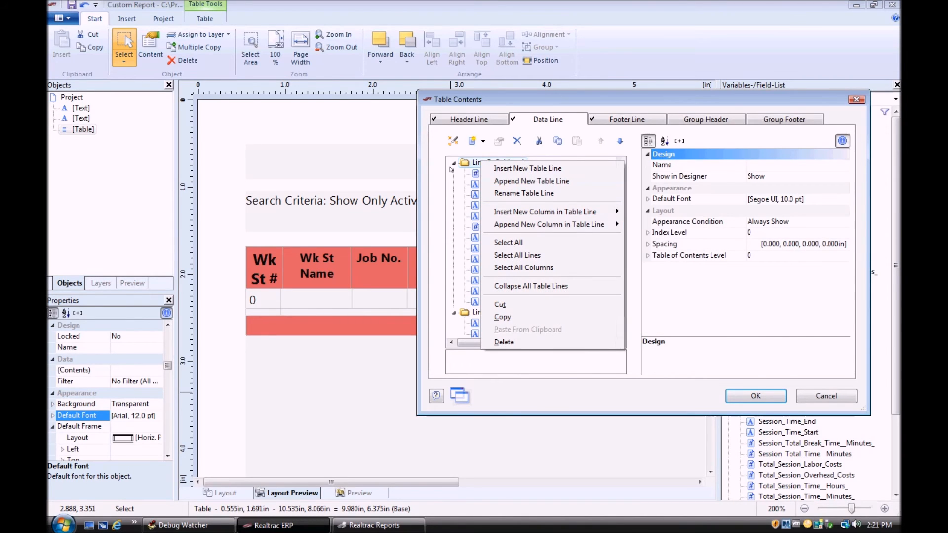
pyautogui.click(467, 162)
pyautogui.scroll(-1, 549, 287)
pyautogui.click(485, 302)
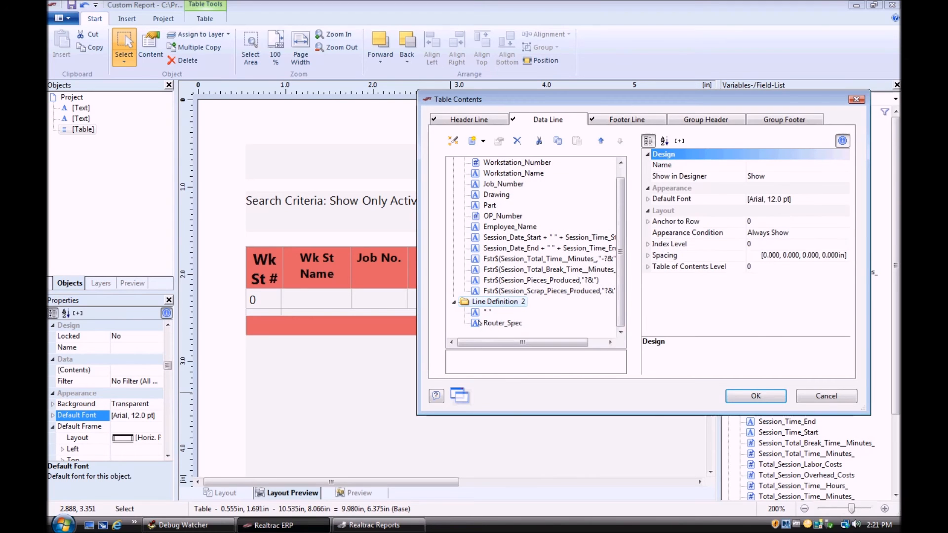
pyautogui.click(482, 312)
pyautogui.click(480, 323)
pyautogui.click(482, 302)
pyautogui.click(483, 312)
pyautogui.click(487, 323)
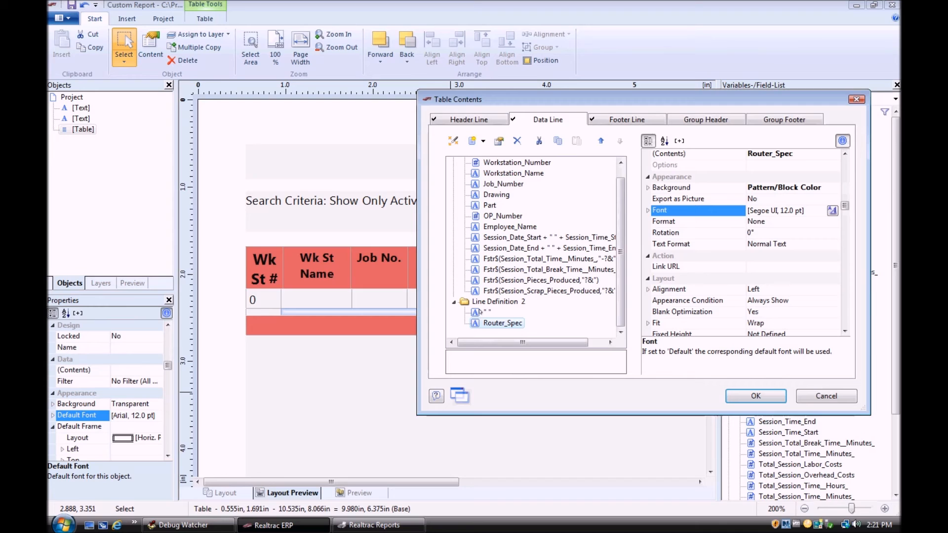
pyautogui.click(480, 313)
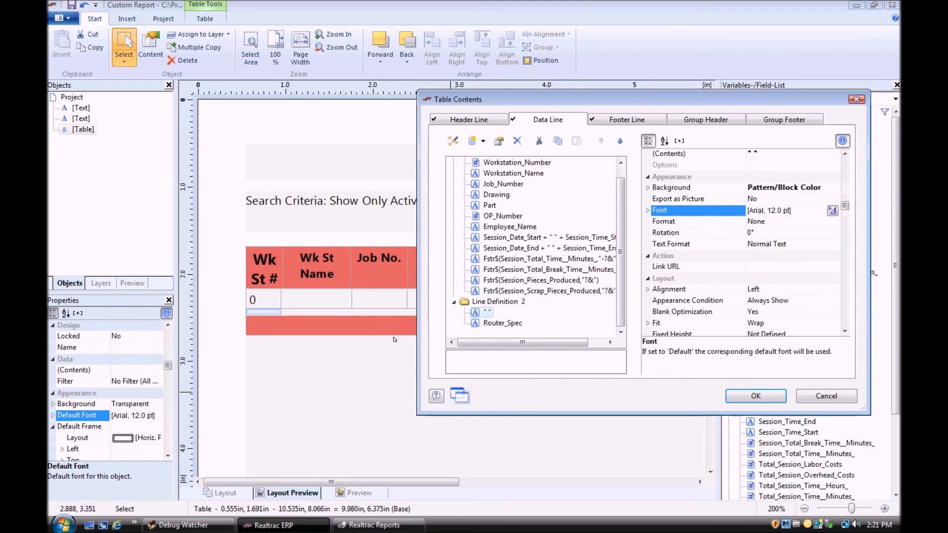
# Step: Apply the table contents, then save the custom report and close the report designer
pyautogui.click(515, 325)
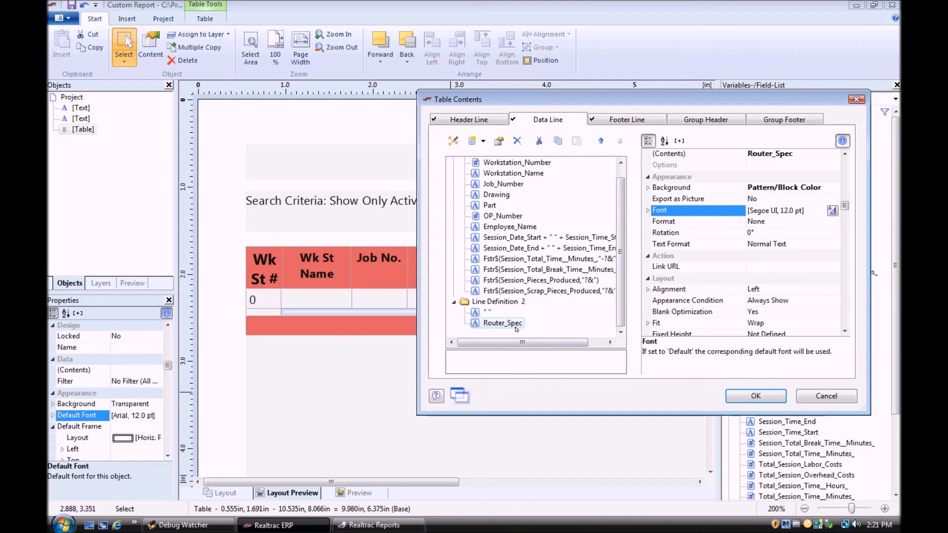
pyautogui.click(758, 397)
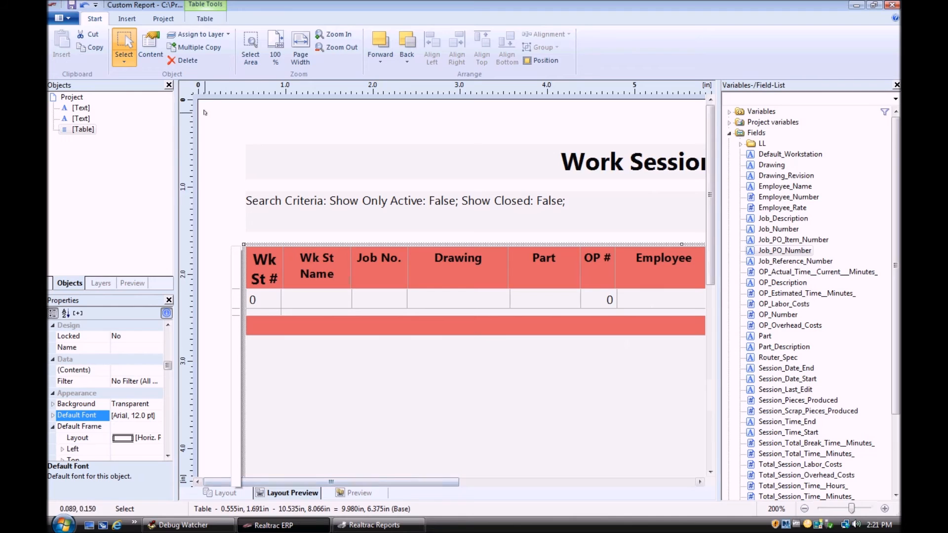
pyautogui.click(300, 49)
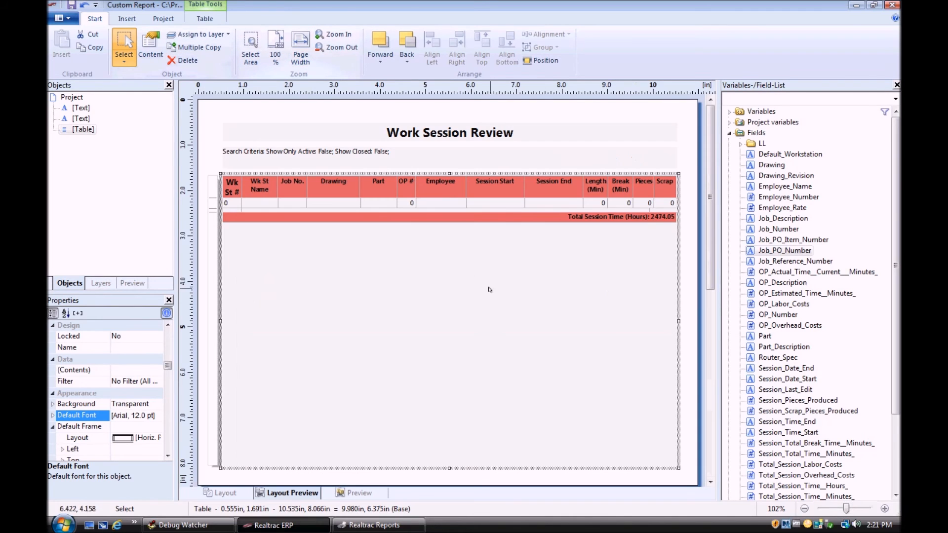
pyautogui.click(71, 6)
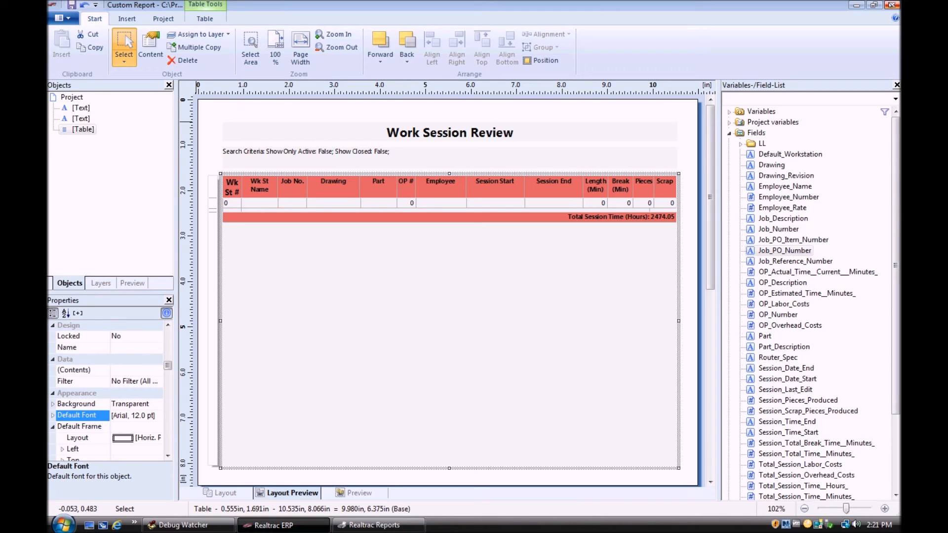
pyautogui.click(892, 5)
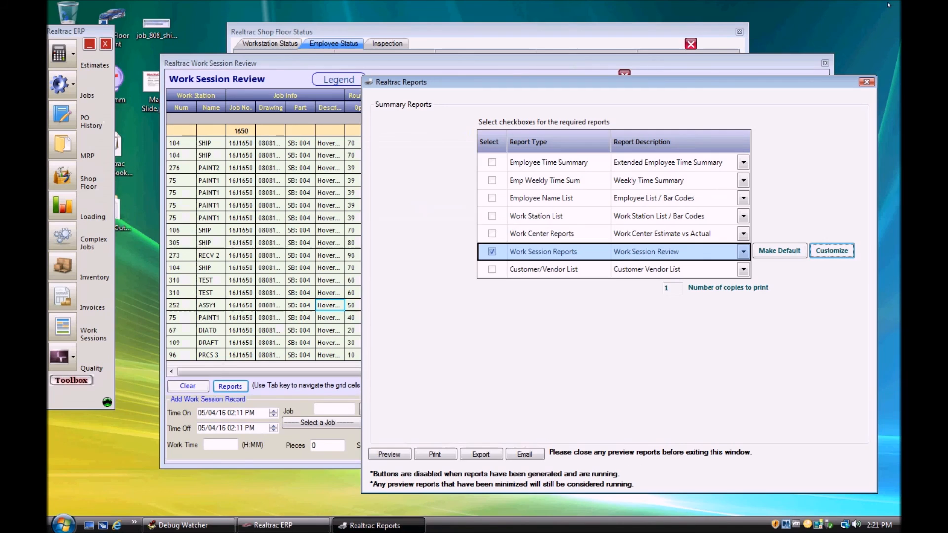
# Step: Choose the Work Sess with Spec version for Work Session Reports and generate its preview
pyautogui.click(702, 251)
pyautogui.click(702, 251)
pyautogui.click(686, 280)
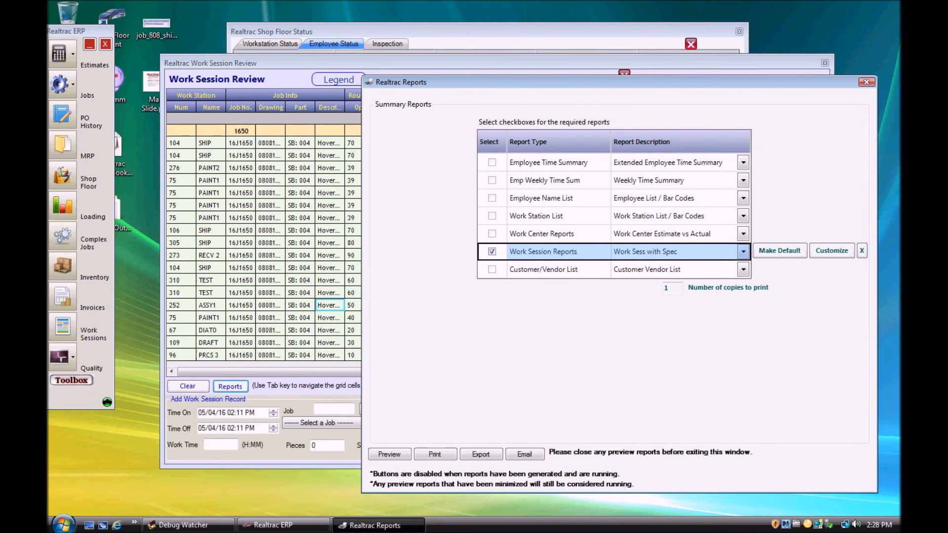
pyautogui.click(386, 455)
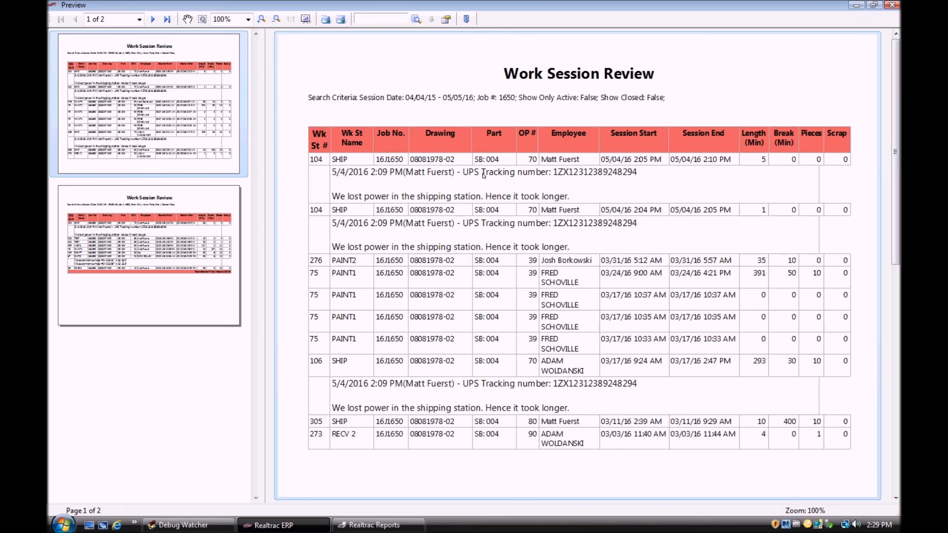
# Step: Review both pages of the previewed report, checking the spec notes shown beneath the work session rows
pyautogui.click(592, 169)
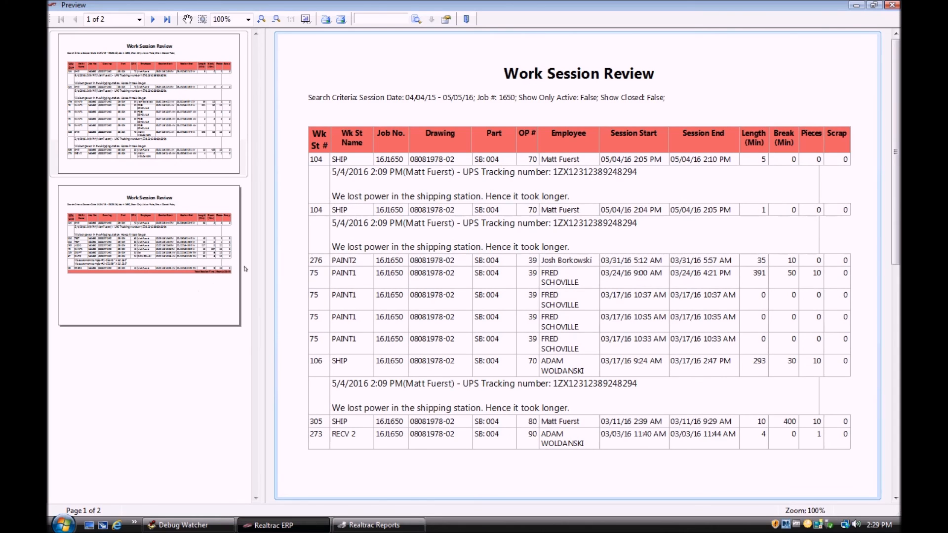
pyautogui.click(200, 275)
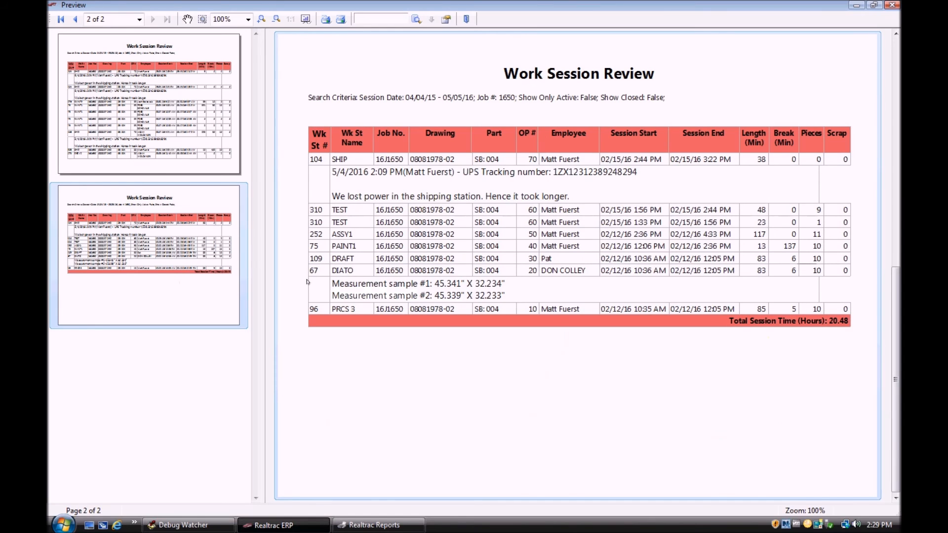
pyautogui.click(527, 266)
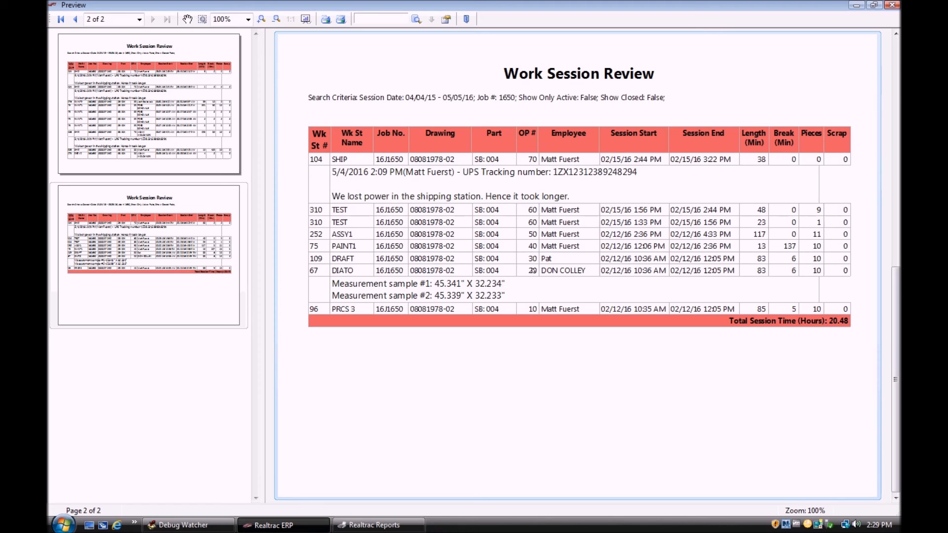
pyautogui.click(163, 143)
pyautogui.click(152, 255)
pyautogui.click(145, 131)
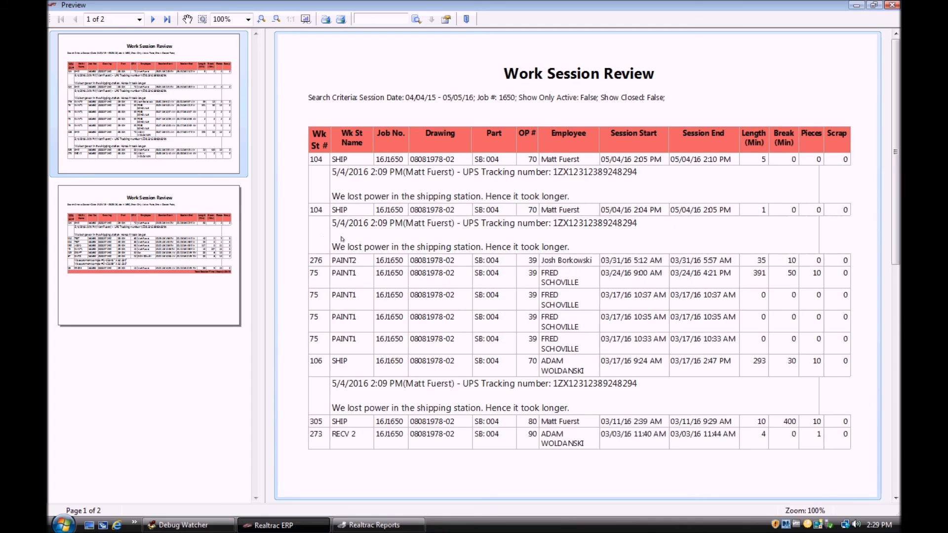